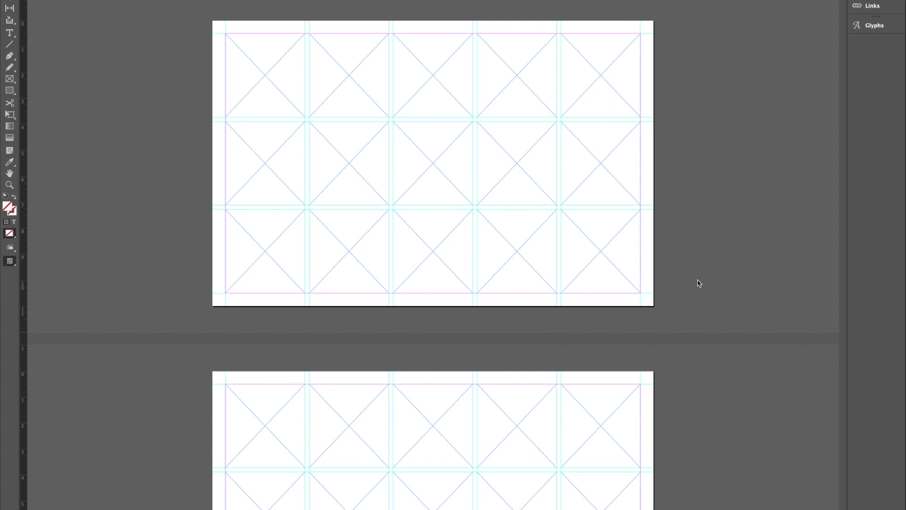
Step: Show the document's page size and margin settings in the Properties panel with page 1 in view
click(738, 71)
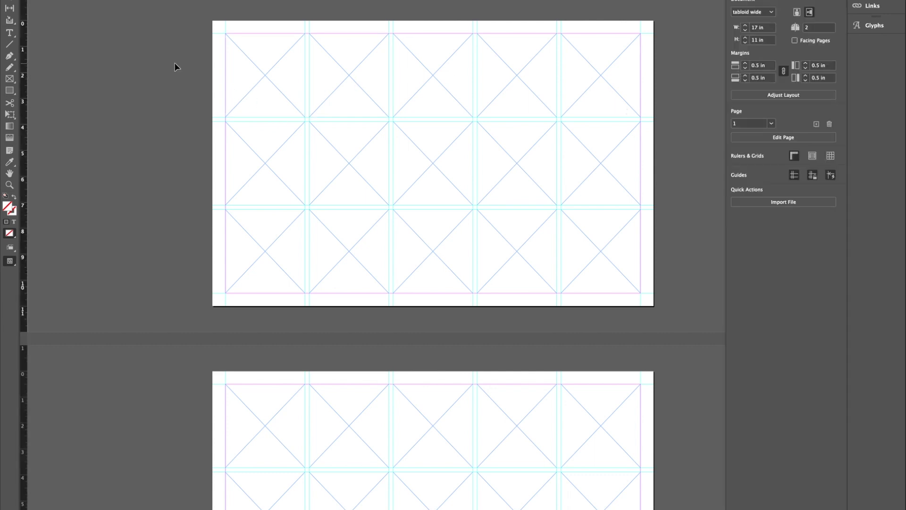
scroll(174, 66, down, 2)
scroll(174, 66, down, 3)
scroll(174, 66, up, 2)
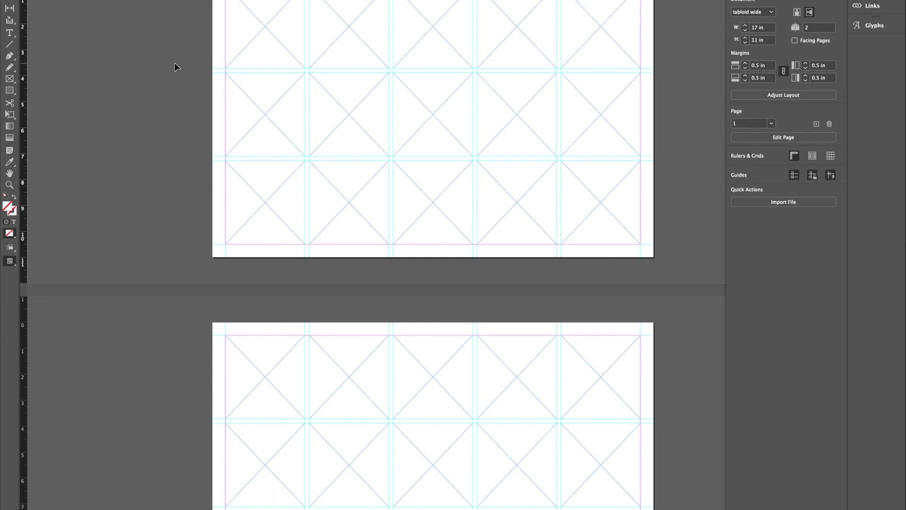
scroll(174, 67, up, 2)
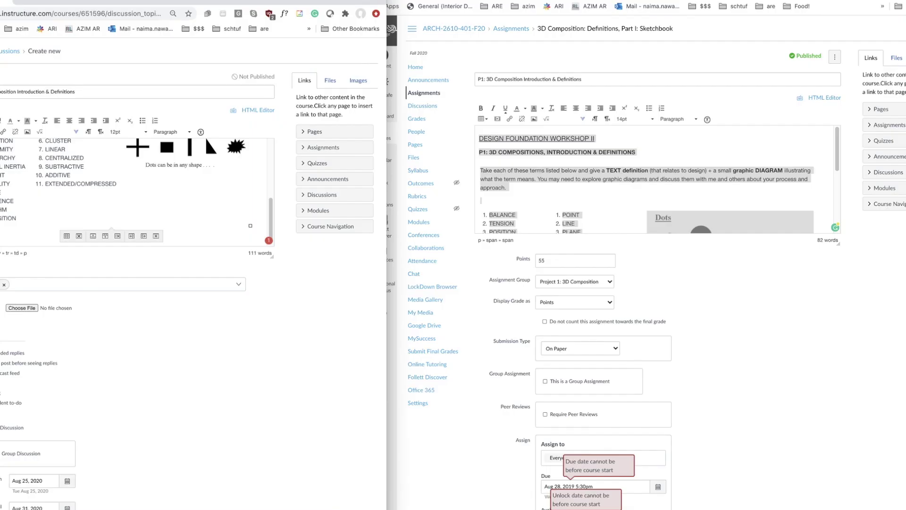
Step: Review the term lists in the Canvas 3D Composition discussion draft, then return to InDesign
click(689, 295)
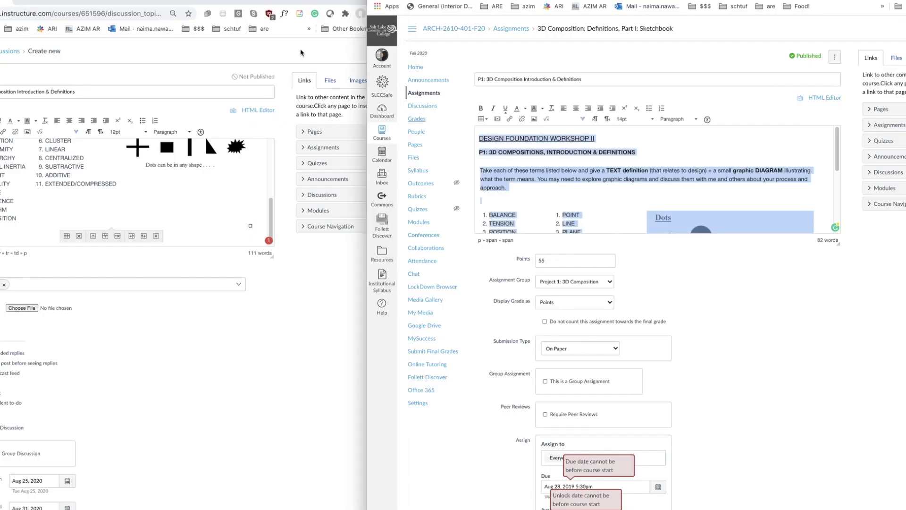
drag(213, 2, 491, 2)
scroll(276, 174, up, 3)
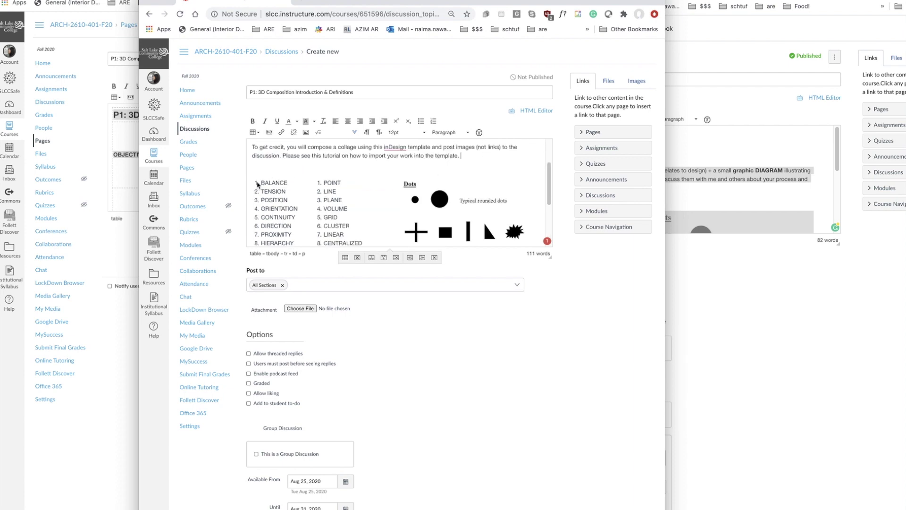
scroll(261, 182, down, 1)
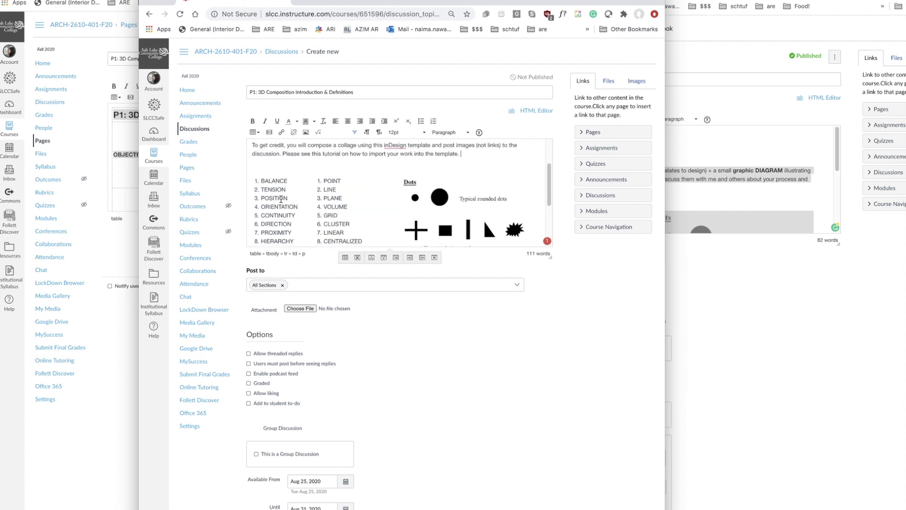
scroll(281, 198, down, 5)
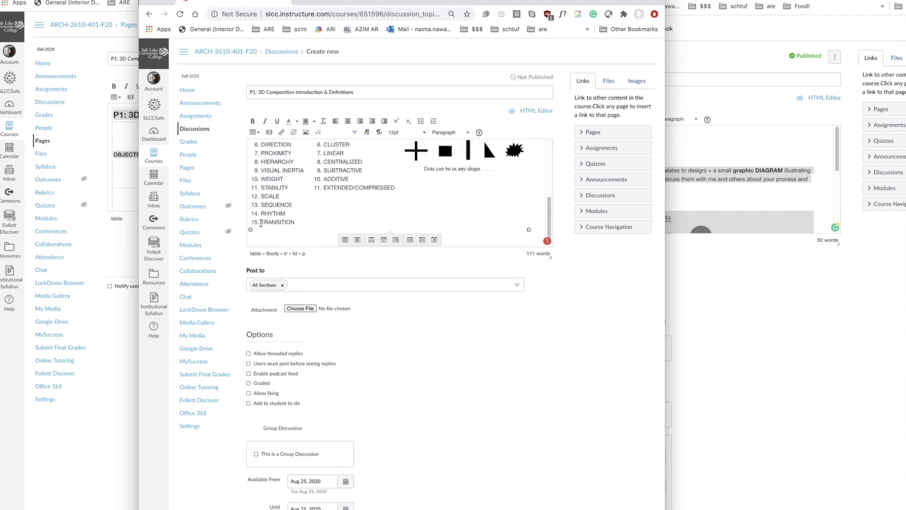
key(super+Tab)
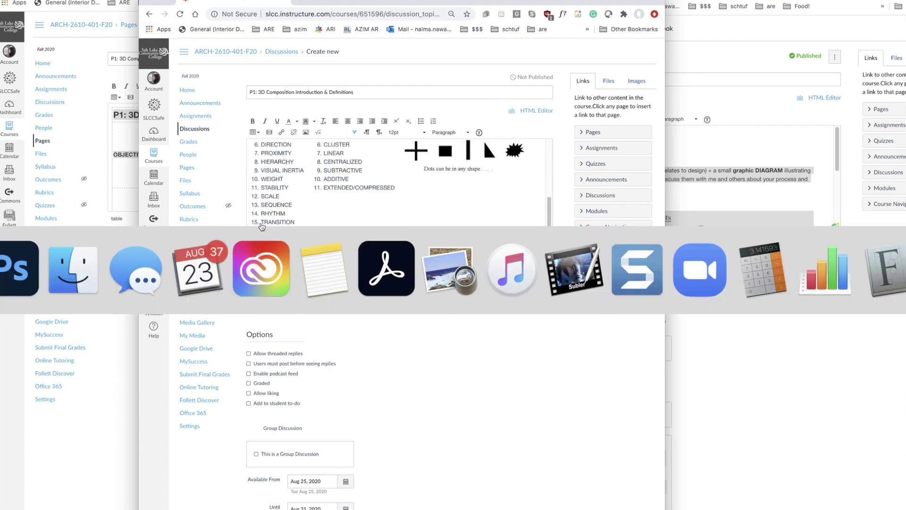
key(super+Tab)
Step: Place example.pdf into the selected top-left grid frame
click(270, 88)
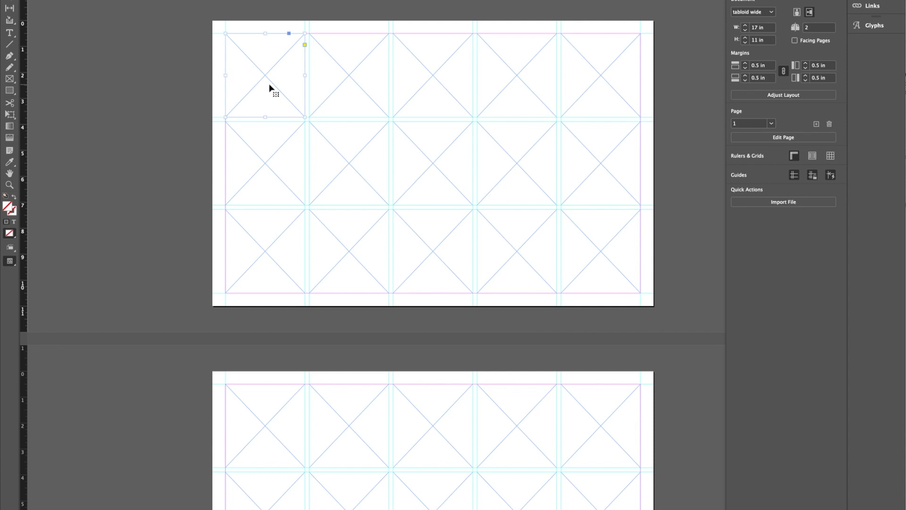
click(213, 105)
click(267, 98)
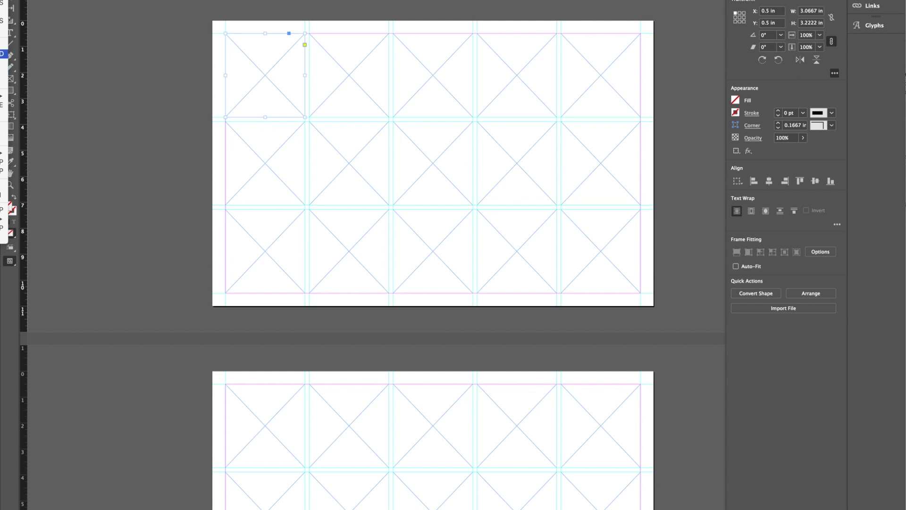
click(137, 61)
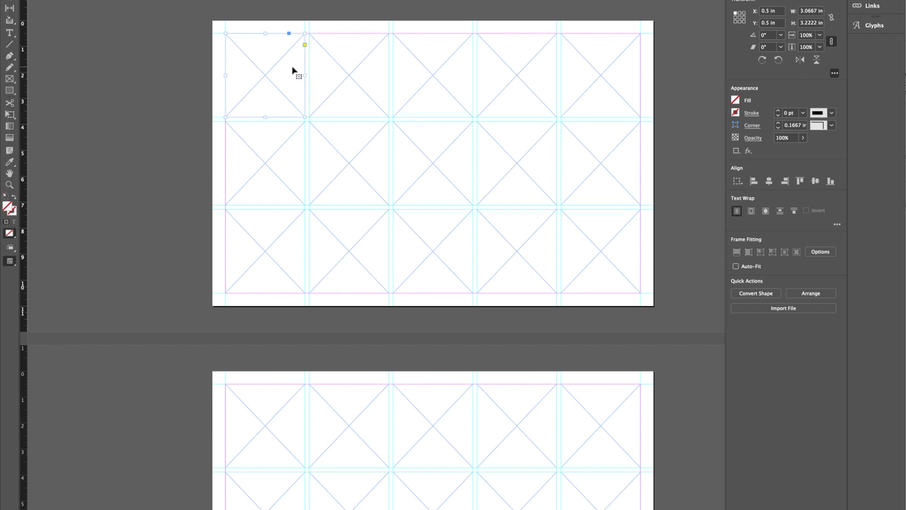
key(super+d)
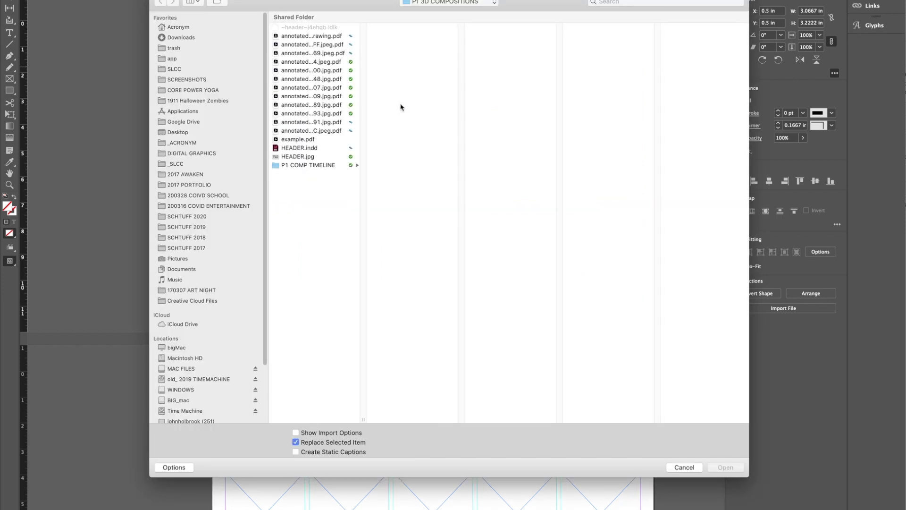
click(304, 140)
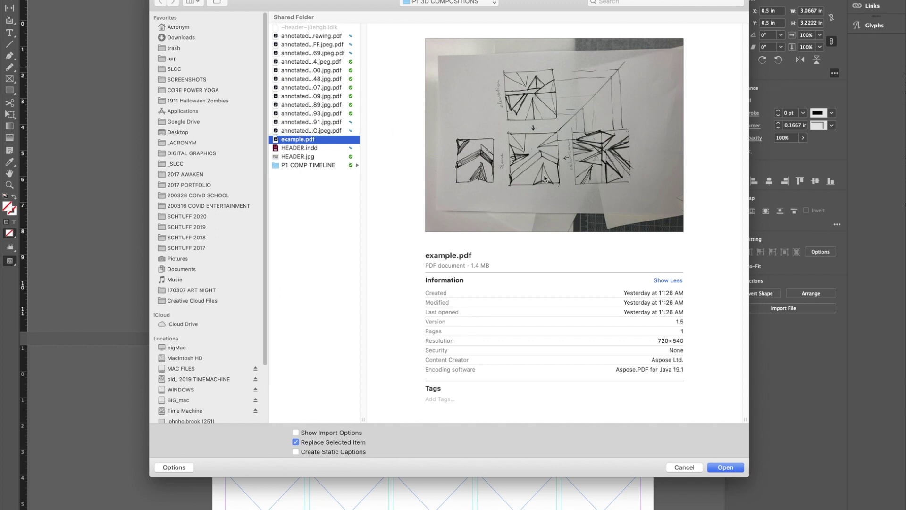
click(725, 467)
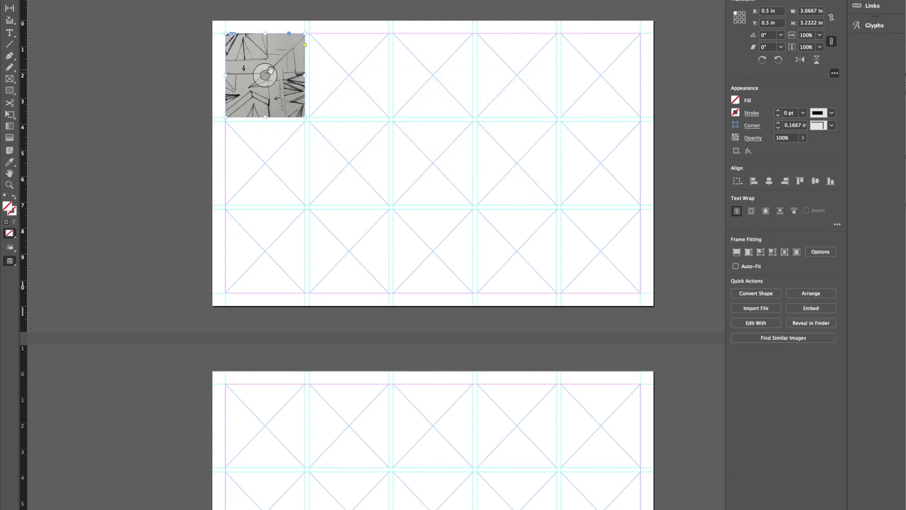
Step: Scale the top-left sketch to 120.5%, rotate it -90°, and reposition it within its frame
click(171, 130)
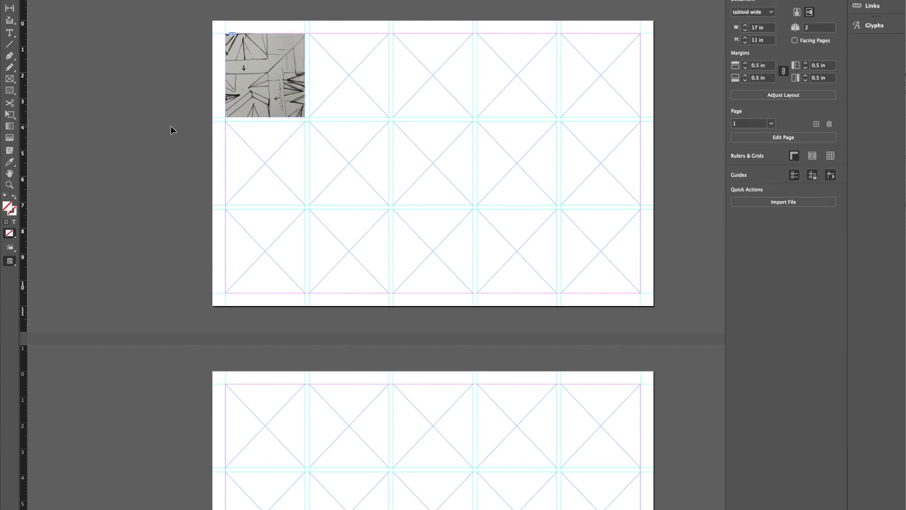
click(265, 75)
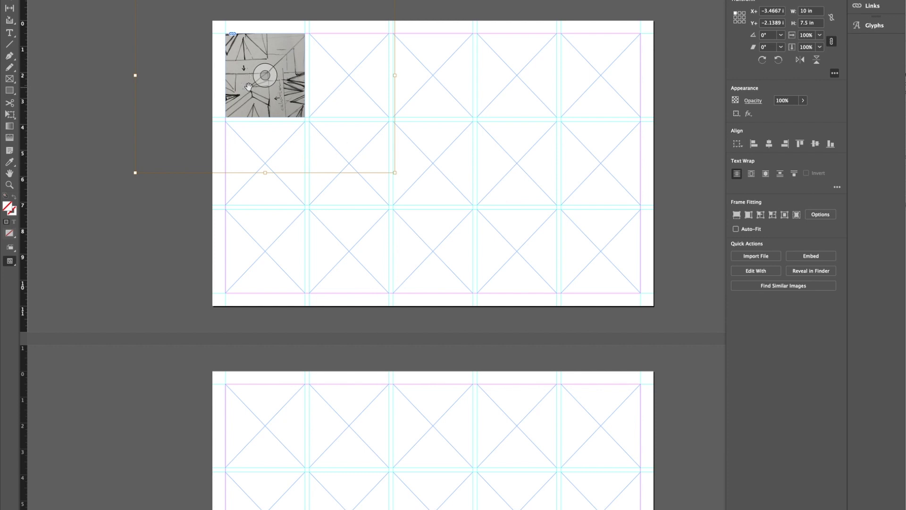
mouse_move(261, 77)
mouse_down()
mouse_move(281, 61)
mouse_move(265, 80)
mouse_up()
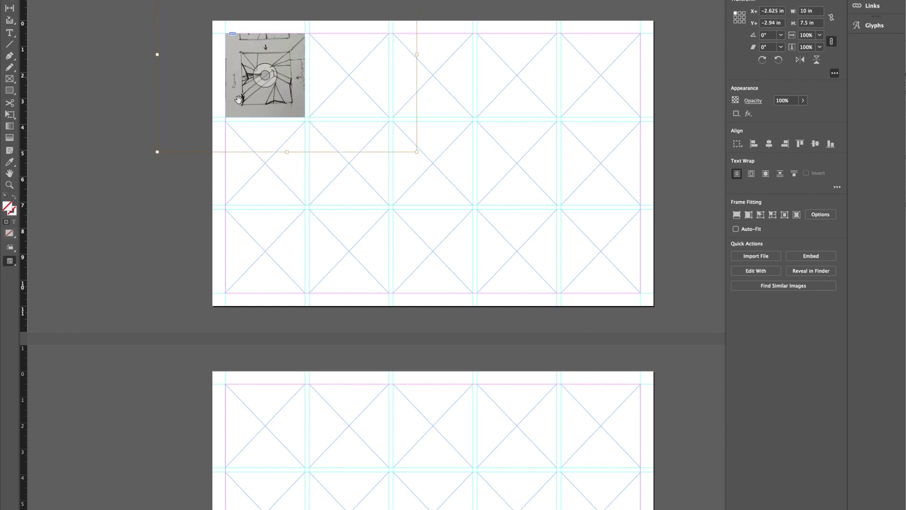
drag(158, 152, 104, 191)
drag(267, 97, 287, 81)
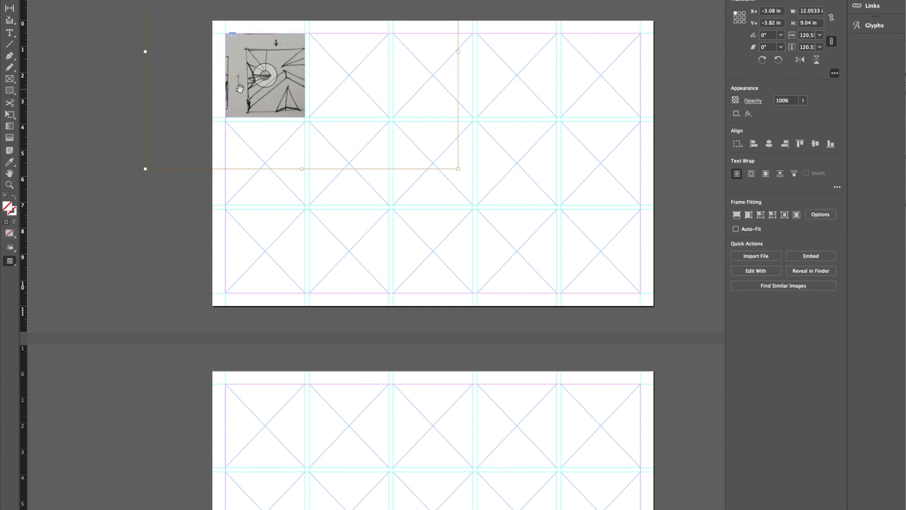
scroll(456, 131, down, 1)
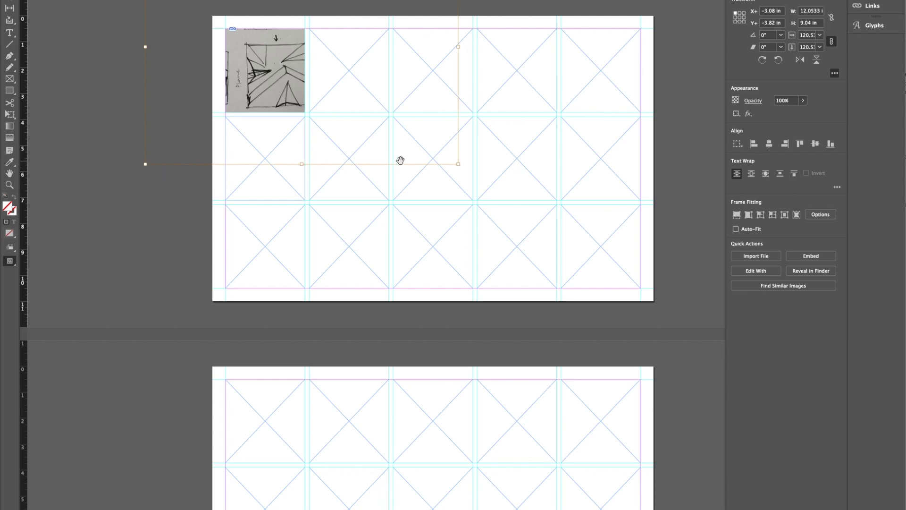
drag(461, 165, 163, 201)
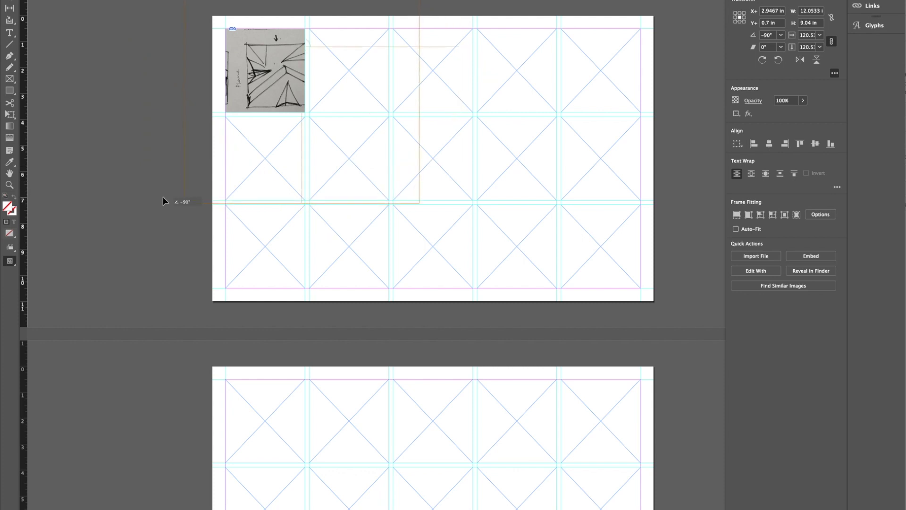
drag(163, 197, 163, 198)
mouse_move(265, 72)
mouse_down()
mouse_move(266, 114)
mouse_move(265, 72)
mouse_move(278, 74)
mouse_move(288, 60)
mouse_move(265, 82)
mouse_up()
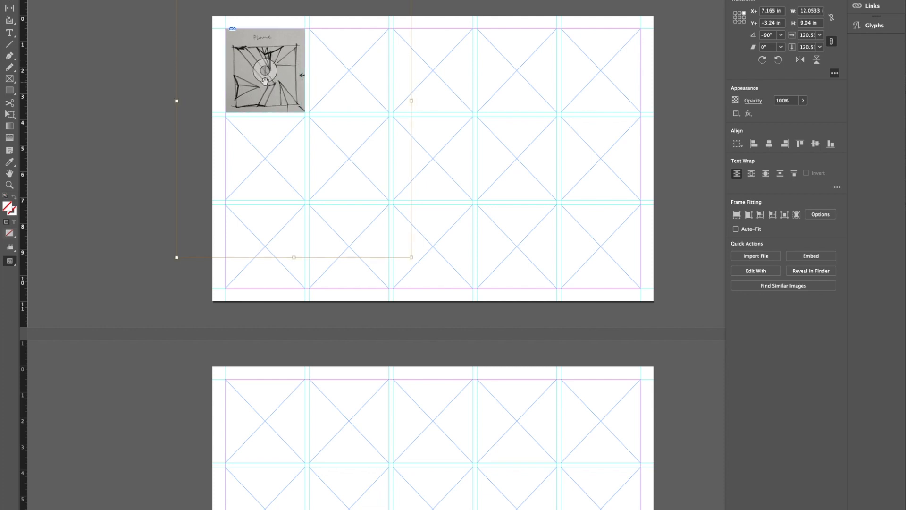
click(118, 105)
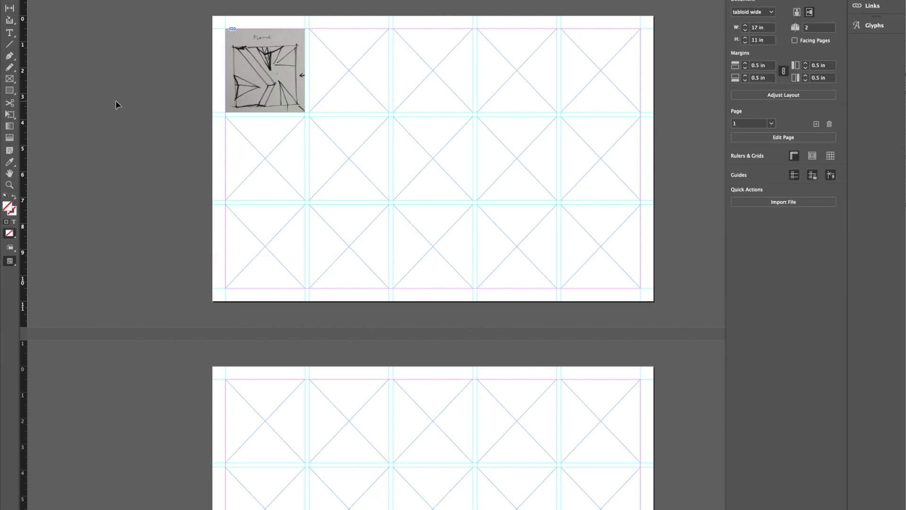
Step: Fit the placed photo proportionally in the top-left frame so the whole sketch sheet shows (about 32.2%)
click(354, 77)
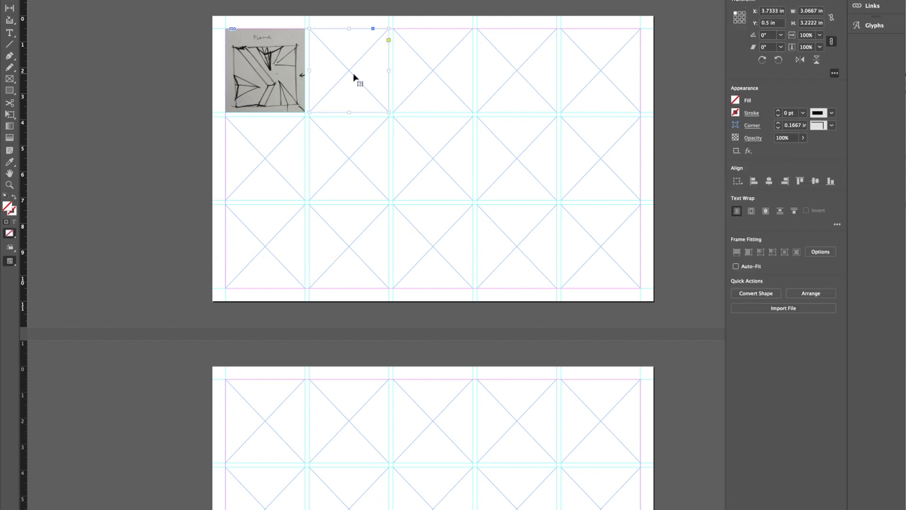
click(170, 126)
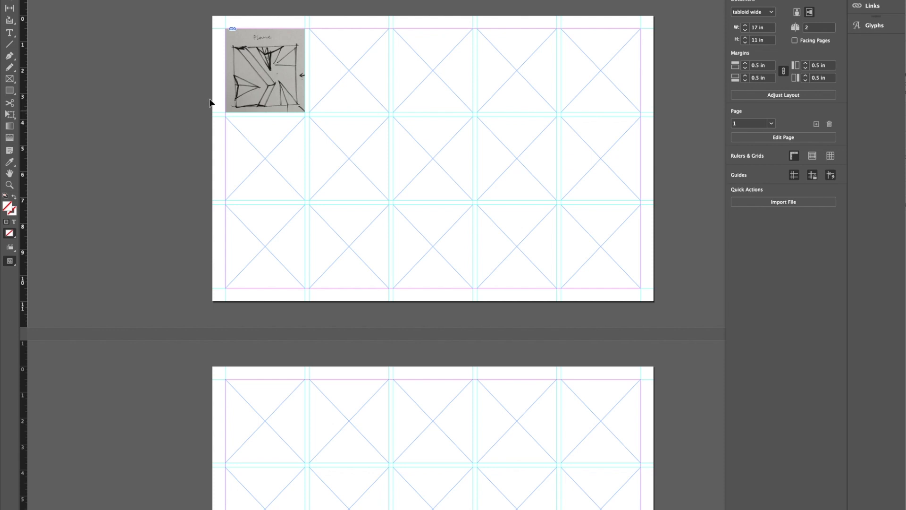
click(245, 55)
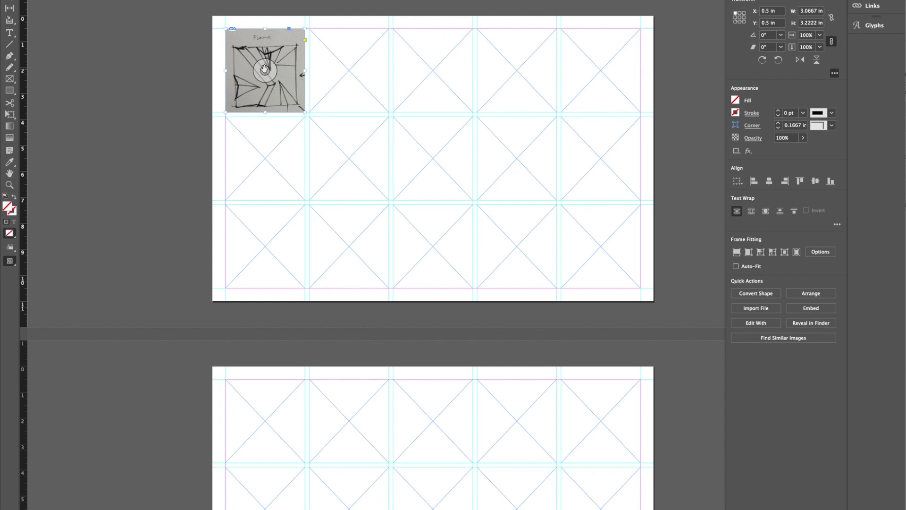
click(265, 70)
scroll(264, 70, up, 1)
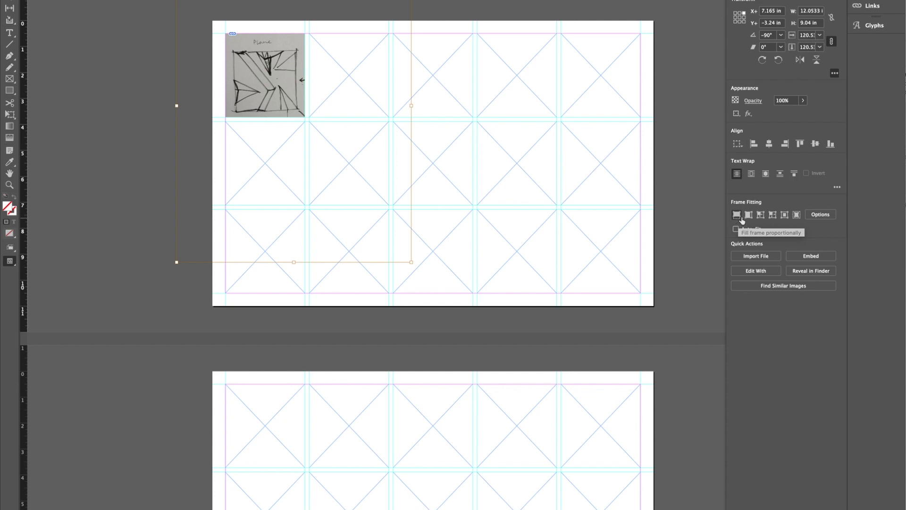
click(748, 214)
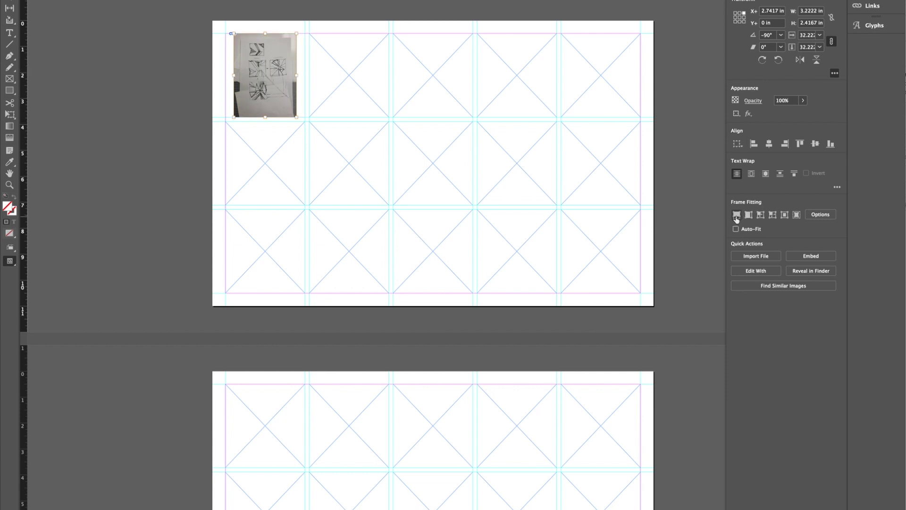
Step: Refit the photo proportionally and adjust the top-left image frame's position
click(736, 215)
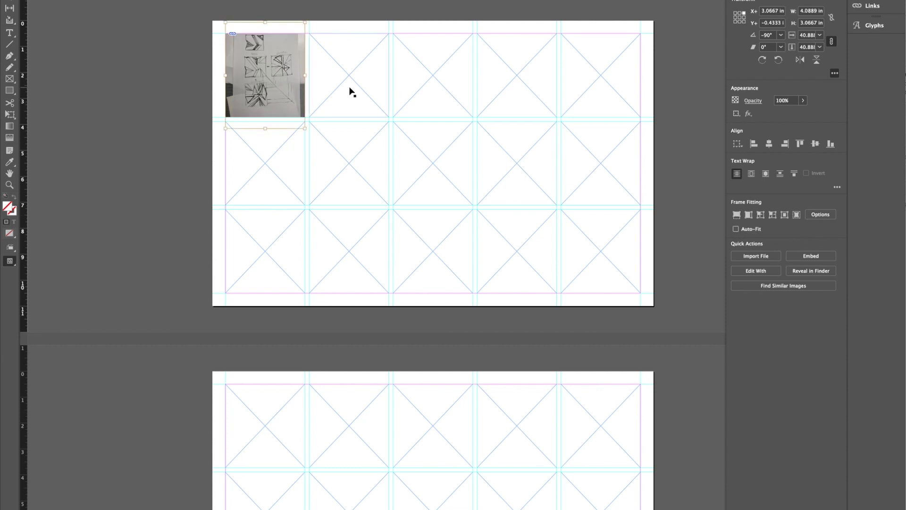
click(285, 70)
drag(285, 70, 261, 63)
click(285, 64)
click(262, 62)
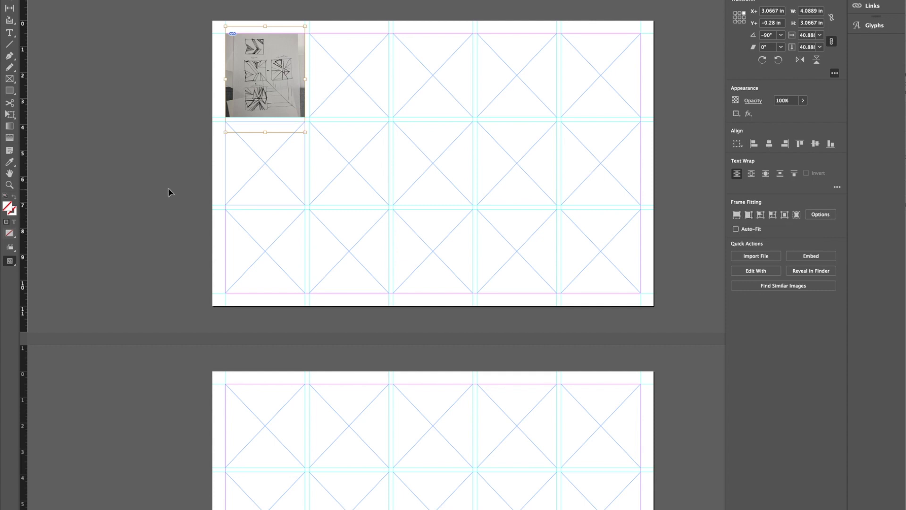
Step: Enlarge the frame and scale the sketch to 96.8% so a single drawing fills the cell
drag(227, 133, 164, 215)
mouse_move(264, 97)
mouse_down()
mouse_move(272, 73)
mouse_move(263, 83)
mouse_up()
drag(172, 192, 135, 229)
drag(264, 89, 264, 100)
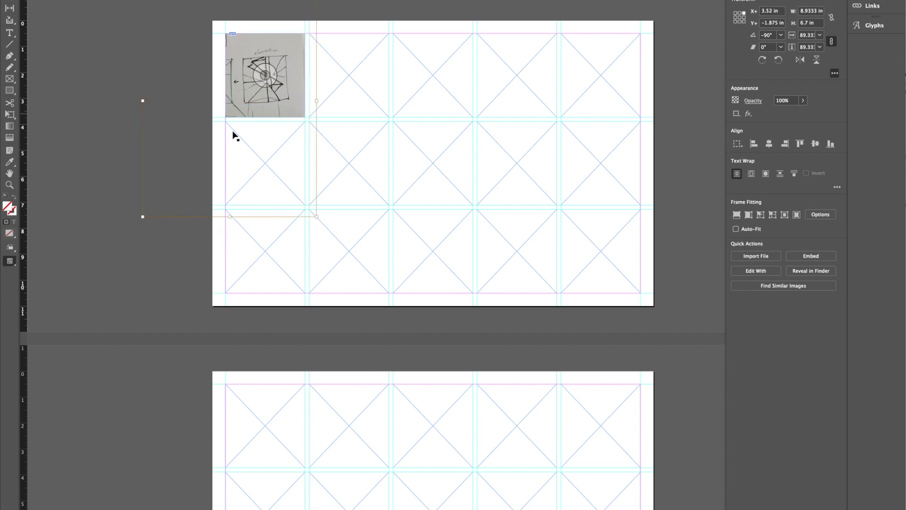
drag(142, 217, 128, 236)
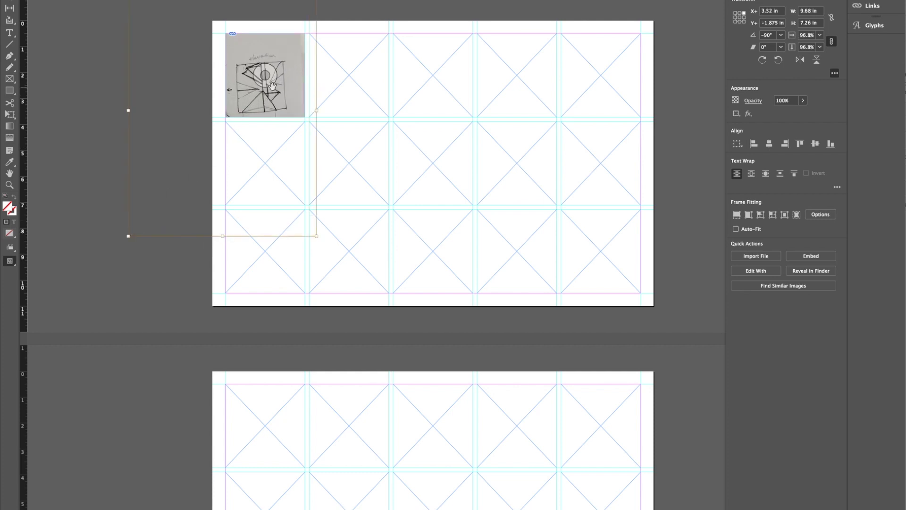
drag(272, 86, 281, 85)
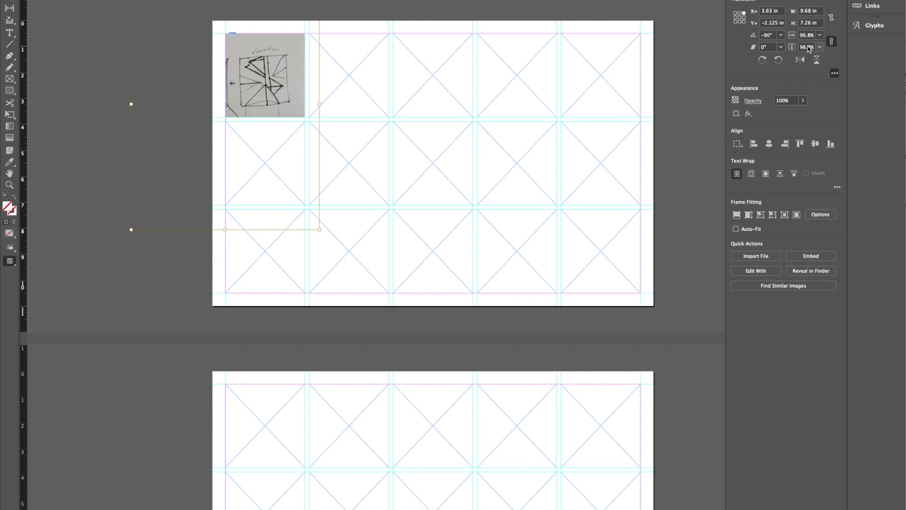
Step: Check the sketch image on page 1 and bring page 2's title block into view
click(694, 50)
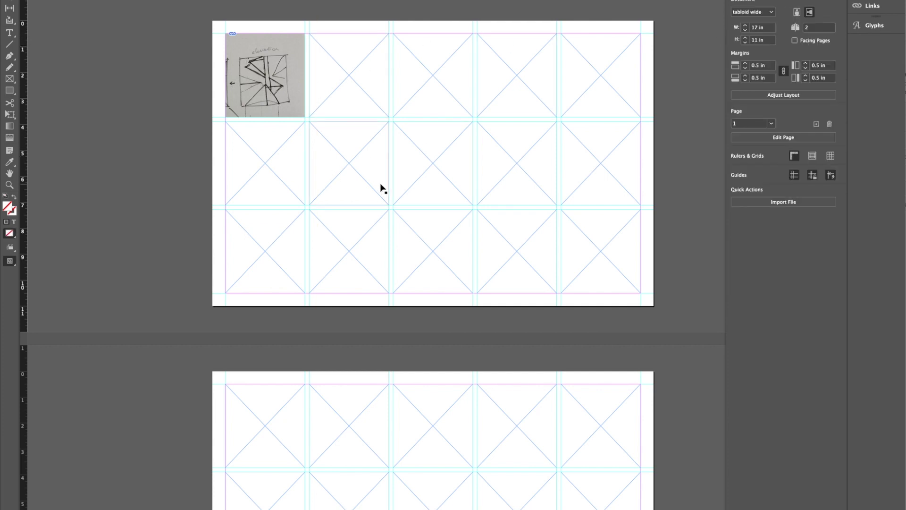
scroll(299, 133, down, 2)
scroll(406, 257, down, 5)
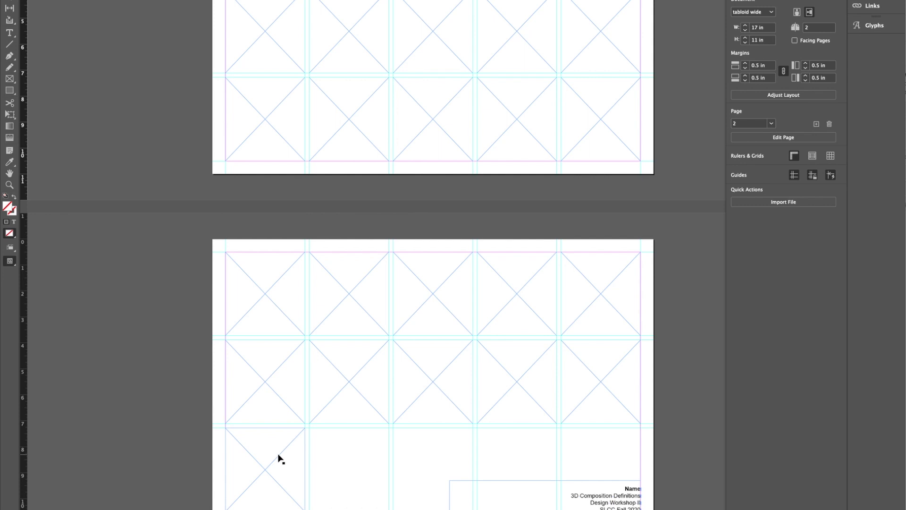
scroll(280, 458, up, 5)
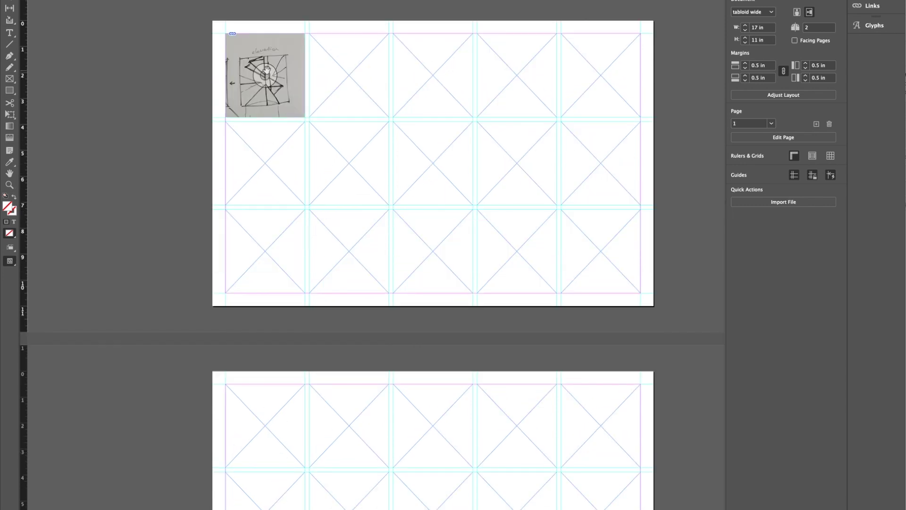
click(277, 53)
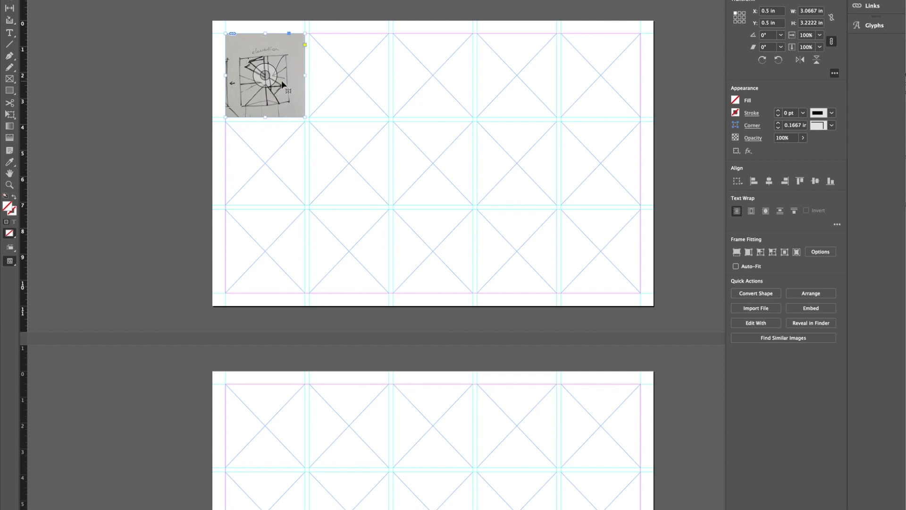
scroll(320, 161, down, 5)
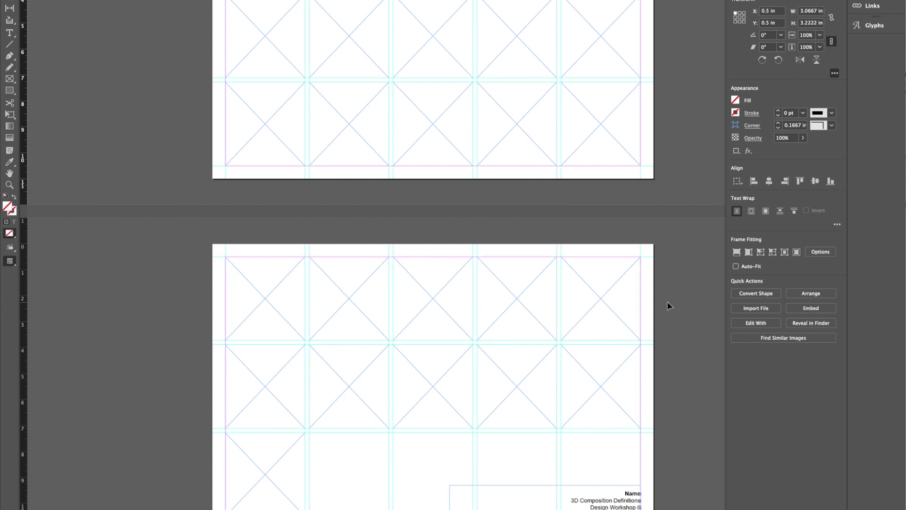
scroll(667, 302, up, 4)
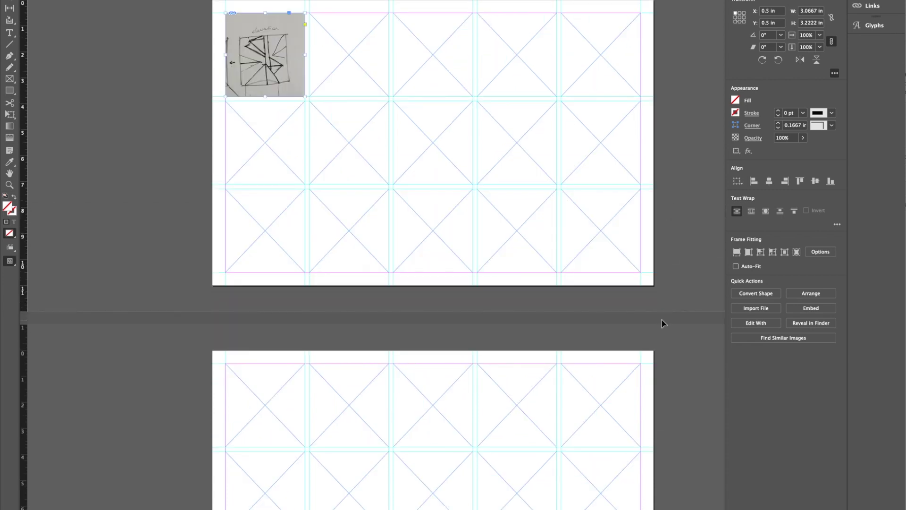
Step: Replace the 'Name' placeholder in page 2's title block with the student's name on its own line
scroll(637, 338, down, 4)
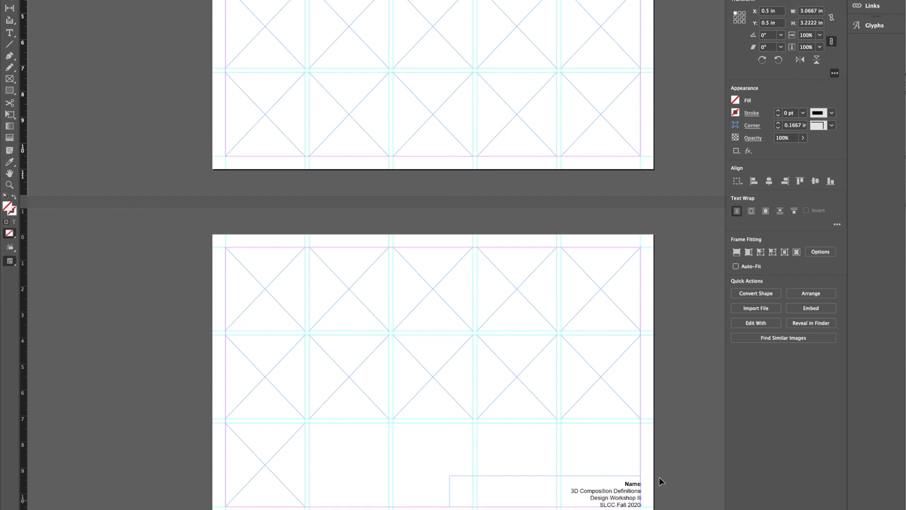
click(622, 487)
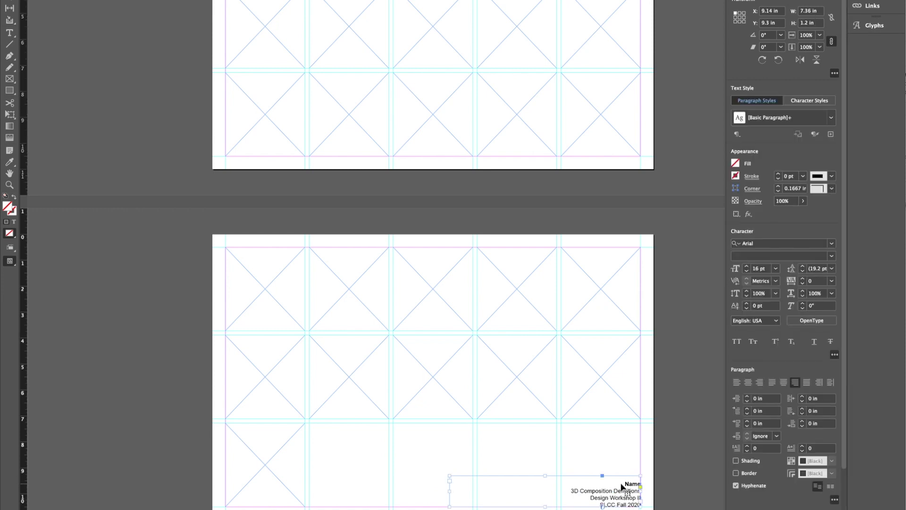
double_click(622, 487)
drag(623, 484, 640, 483)
text(Naima Nawabi3D Composition Definitions)
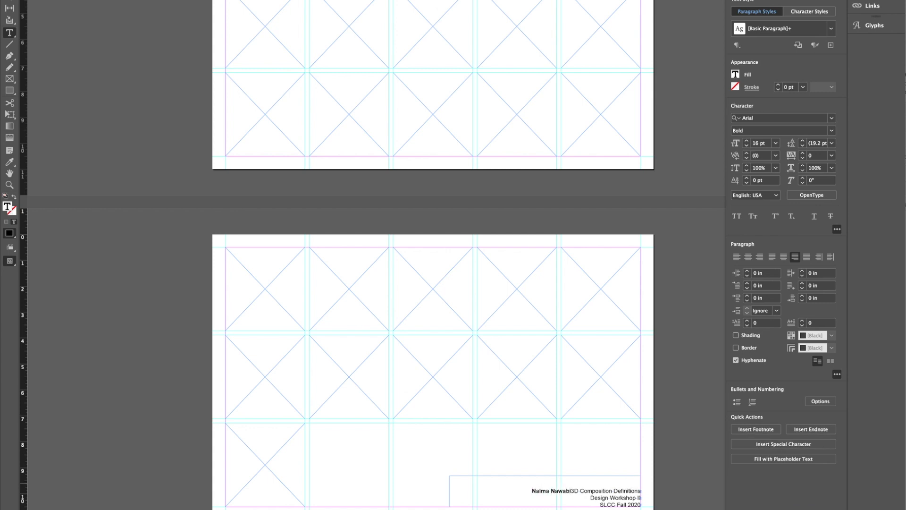
key(Return)
click(155, 246)
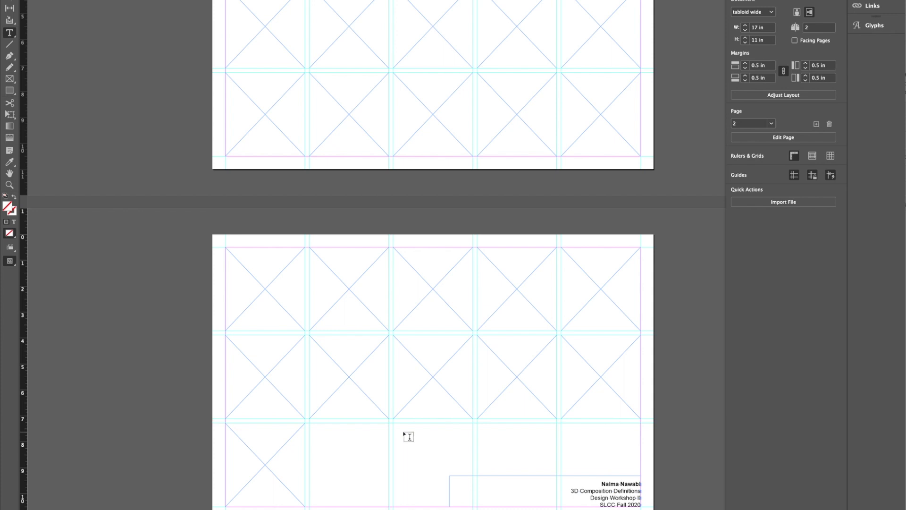
Step: Exit text editing on the title block and deselect the frame
key(v)
double_click(590, 490)
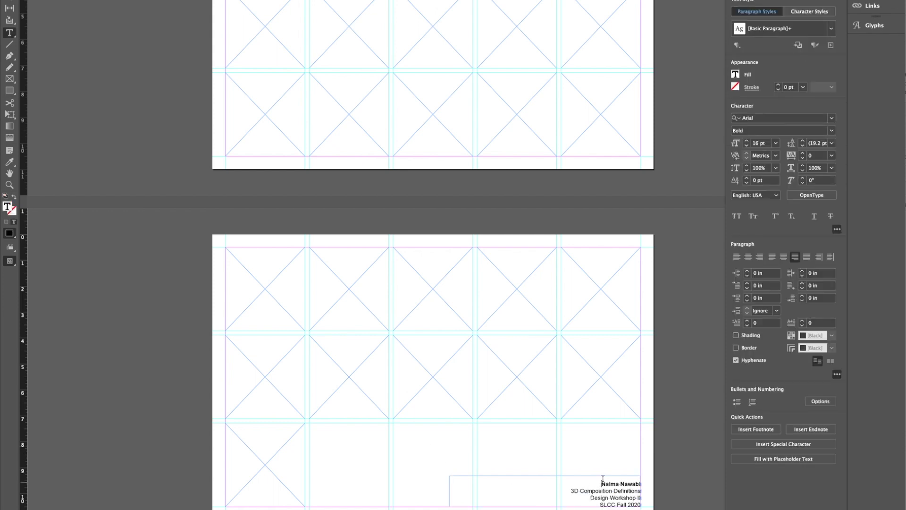
key(Escape)
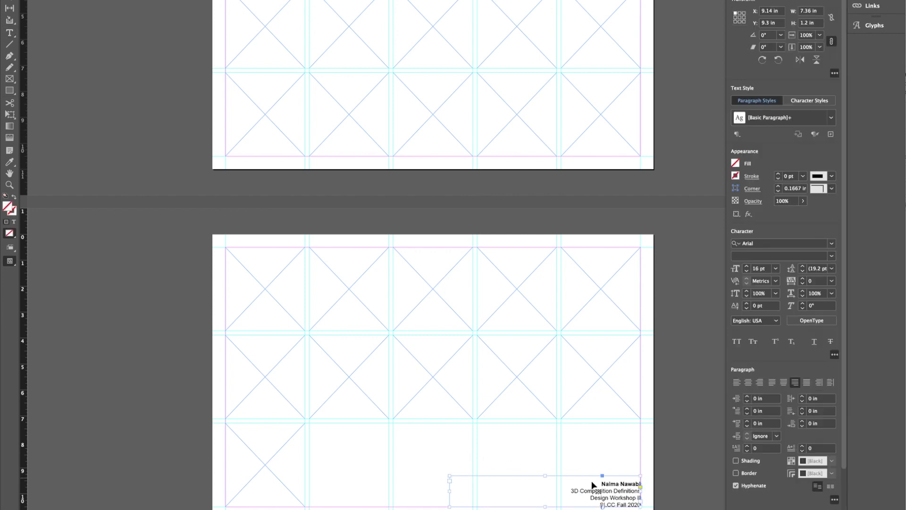
key(t)
key(Escape)
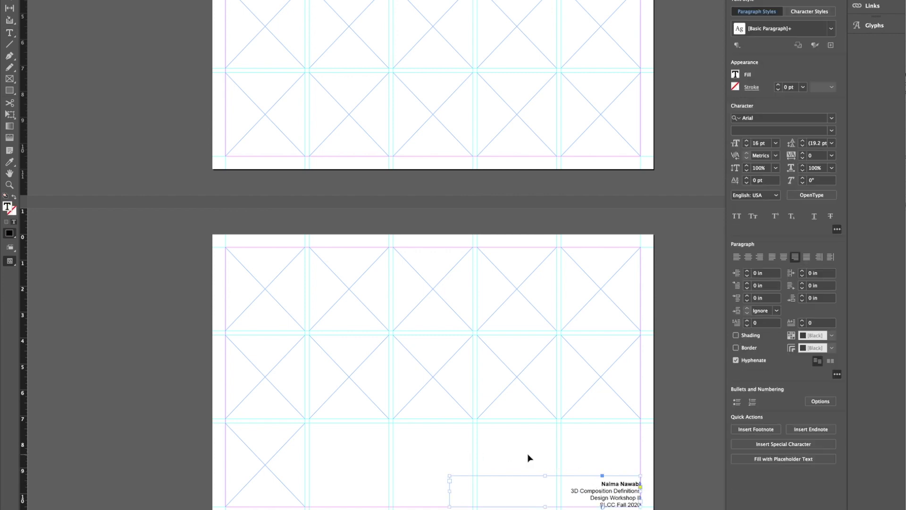
click(520, 457)
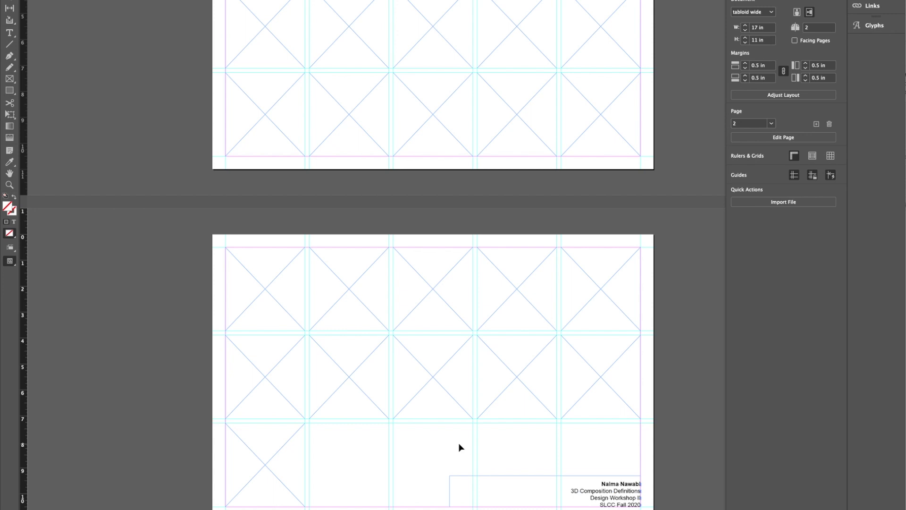
Step: Check both pages, then start exporting the document with Cmd+E
scroll(418, 440, up, 1)
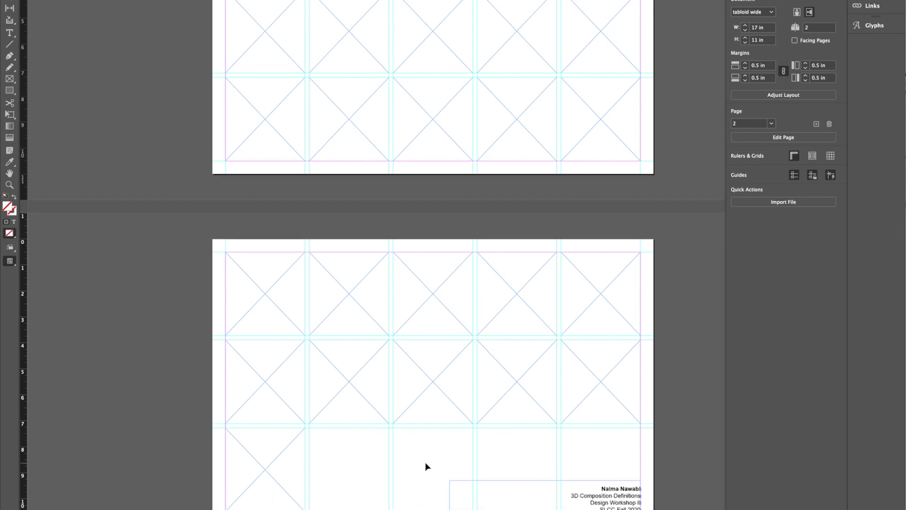
scroll(424, 454, up, 5)
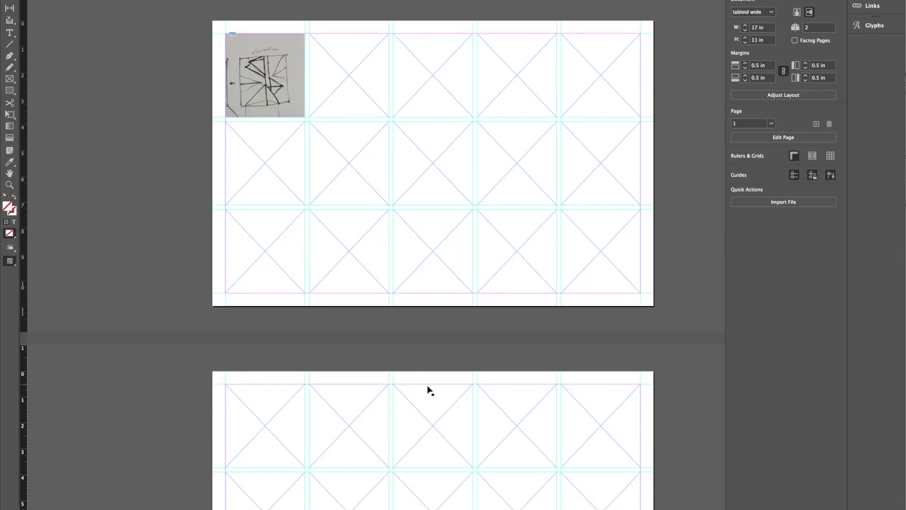
scroll(428, 388, down, 5)
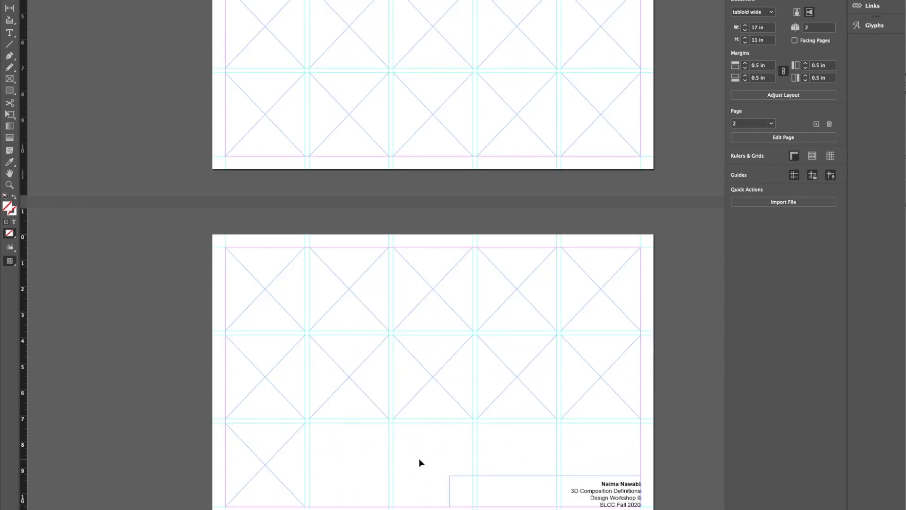
scroll(443, 397, up, 4)
scroll(467, 247, down, 4)
scroll(599, 354, up, 5)
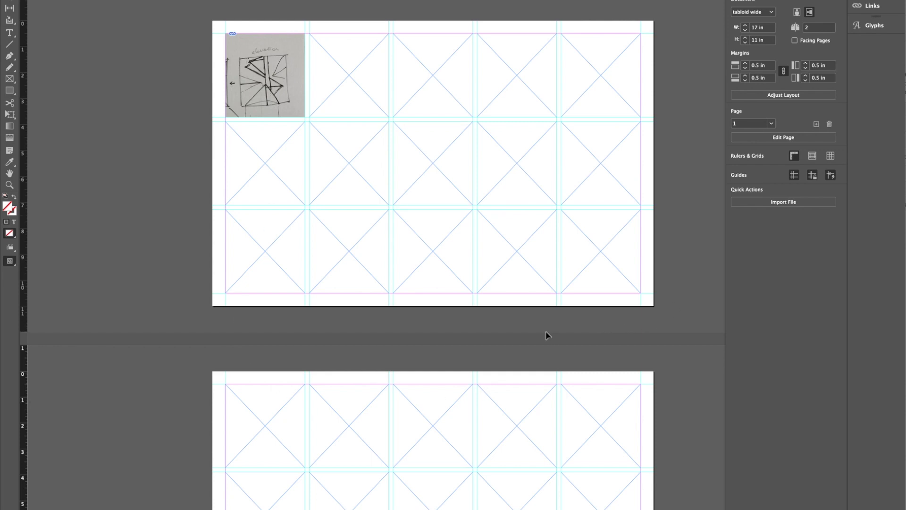
scroll(546, 332, down, 1)
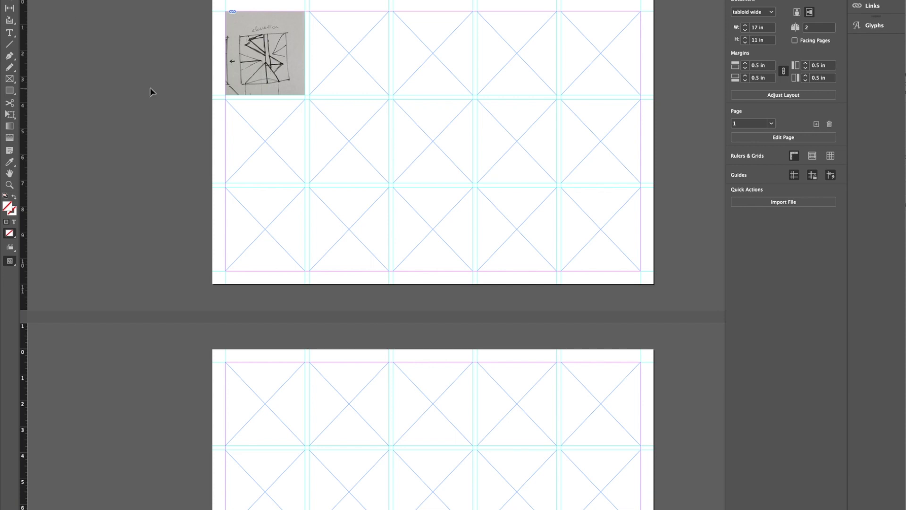
key(super+e)
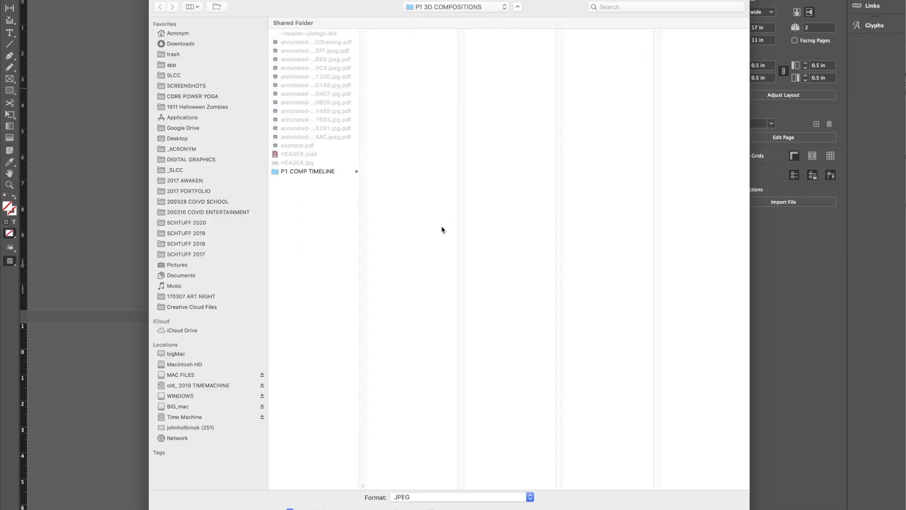
Step: Keep JPEG as the export format, save, and move the Export JPEG options dialog aside
click(487, 501)
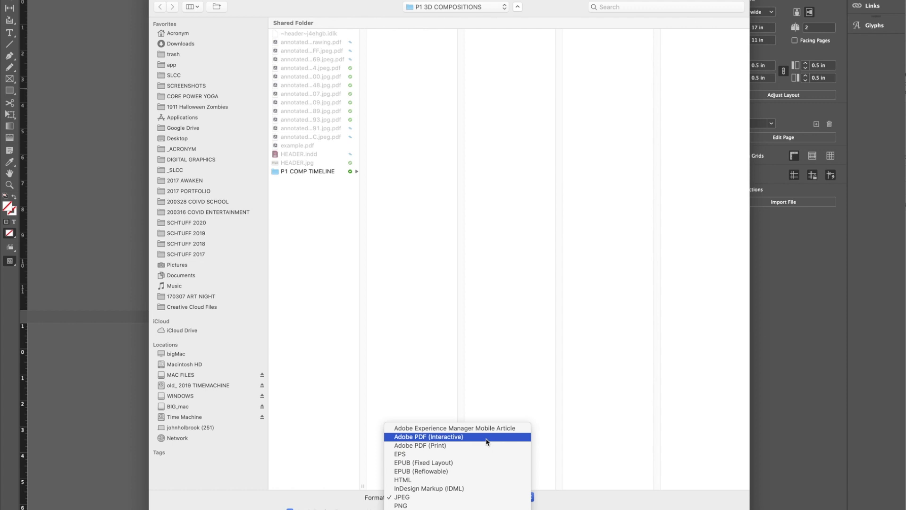
click(486, 504)
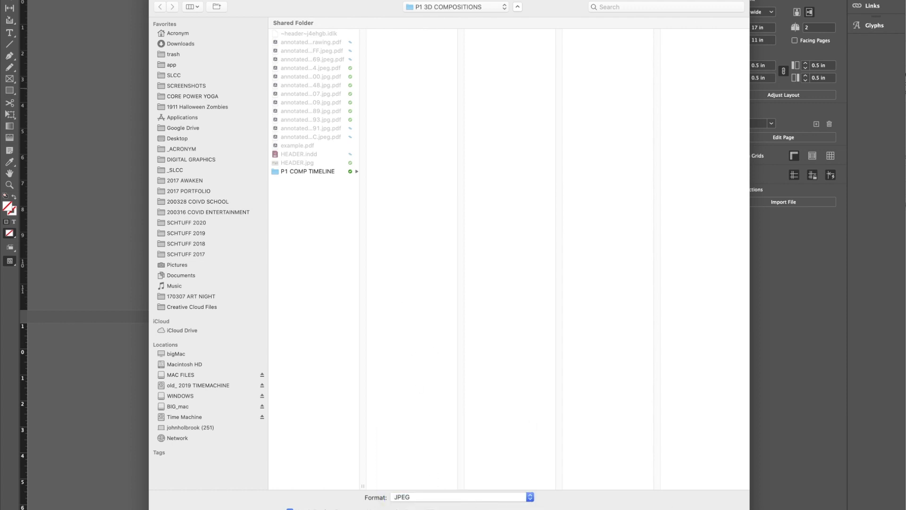
key(Return)
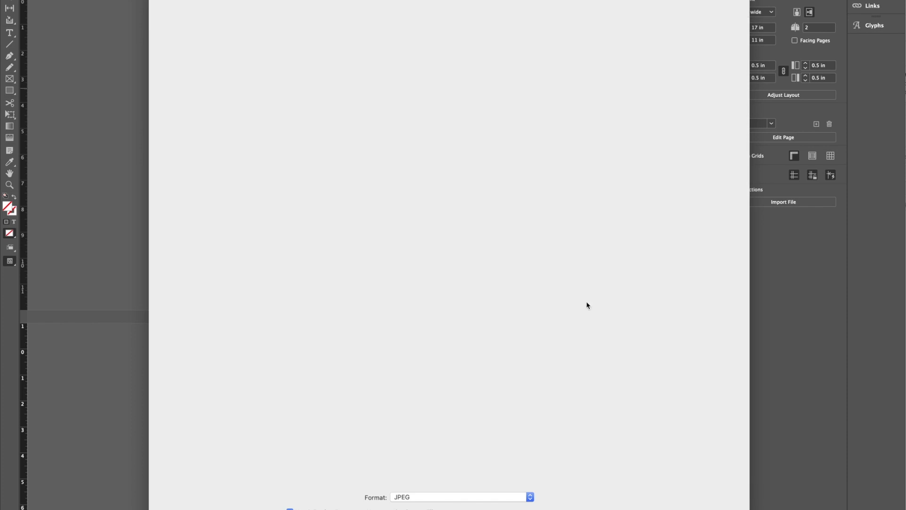
drag(584, 167, 407, 166)
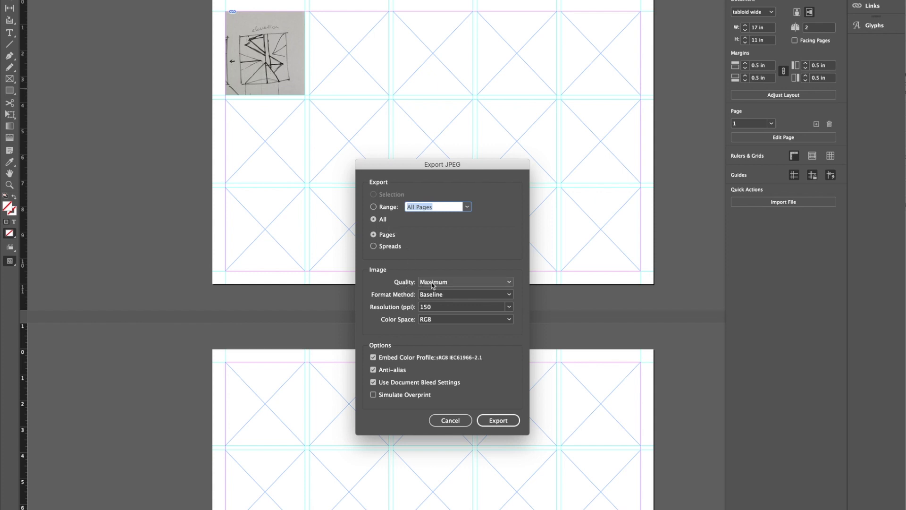
Step: Set the JPEG export resolution to 150 ppi and the colour space to RGB
click(434, 307)
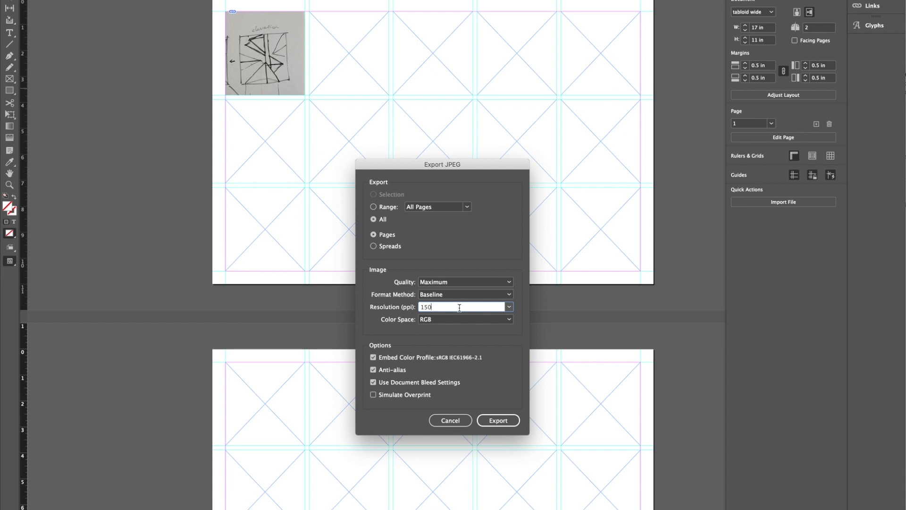
click(509, 307)
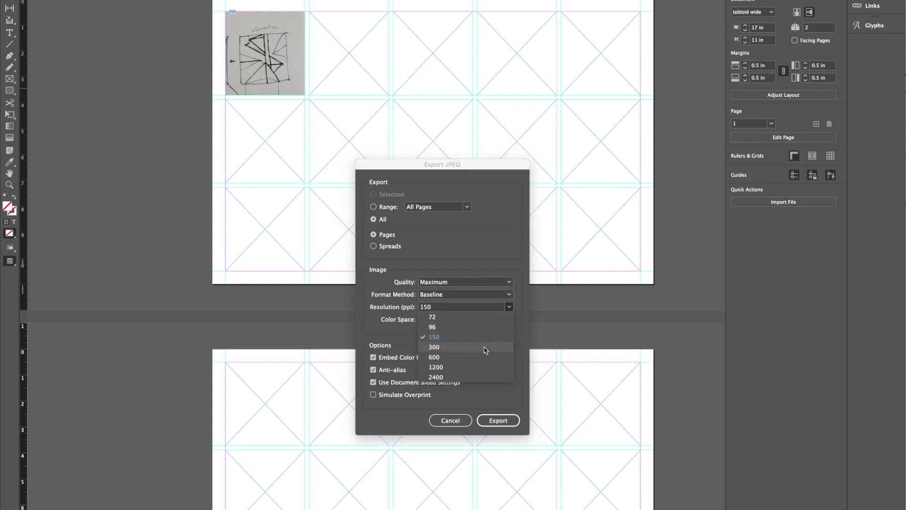
click(444, 340)
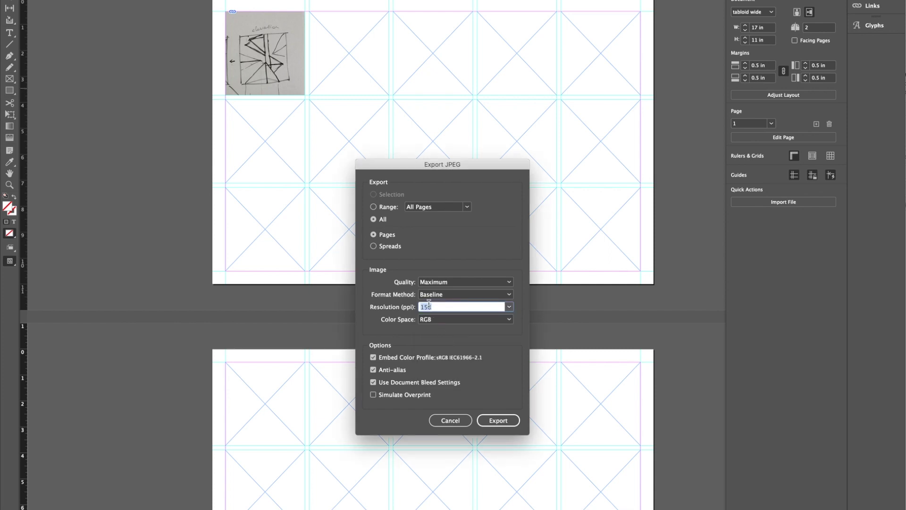
click(460, 323)
click(458, 329)
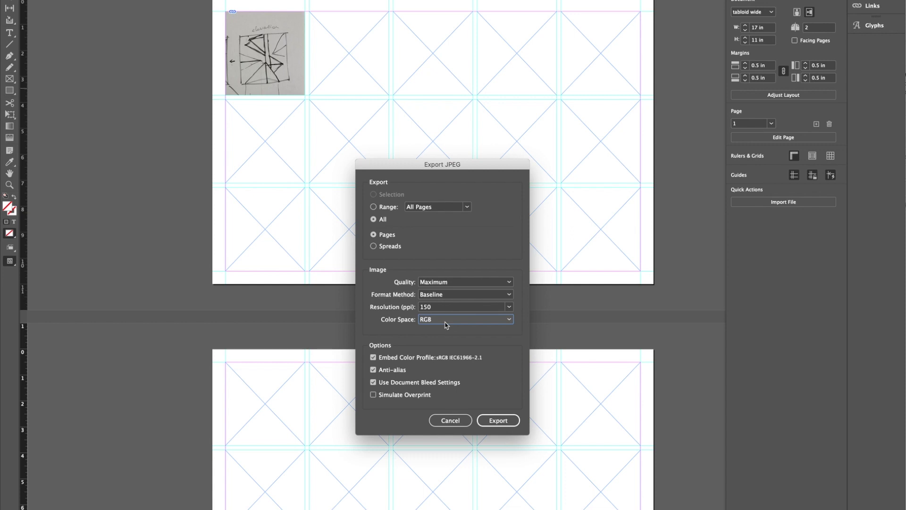
Step: Try 300 ppi and CMYK, revert to 150 ppi RGB, and export all pages
click(500, 307)
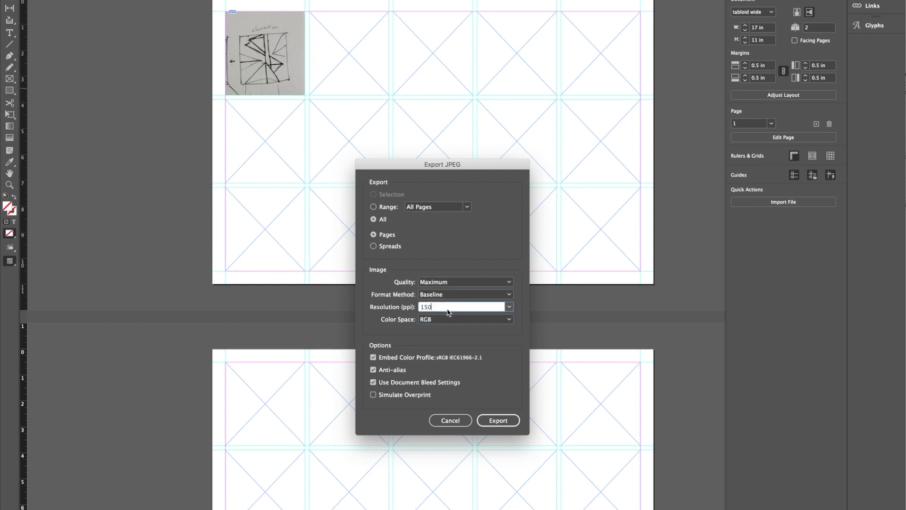
click(508, 306)
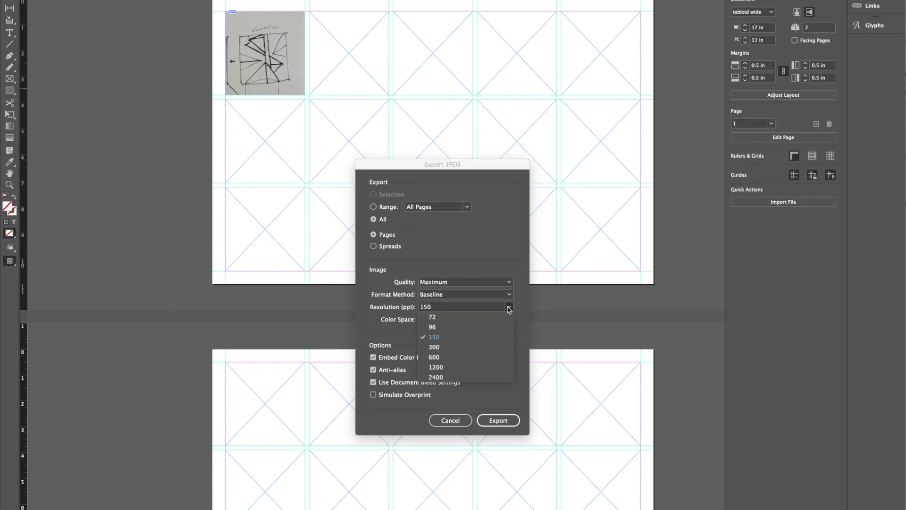
click(474, 346)
click(510, 319)
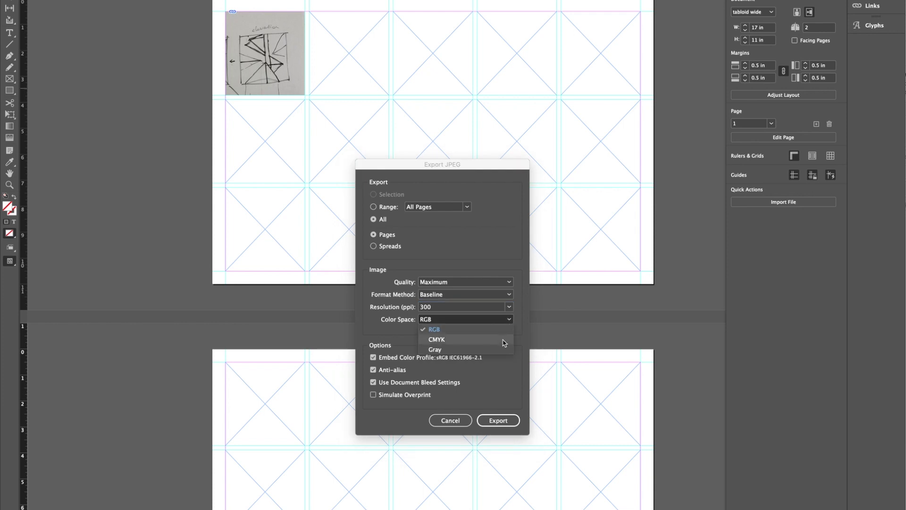
click(503, 337)
click(508, 306)
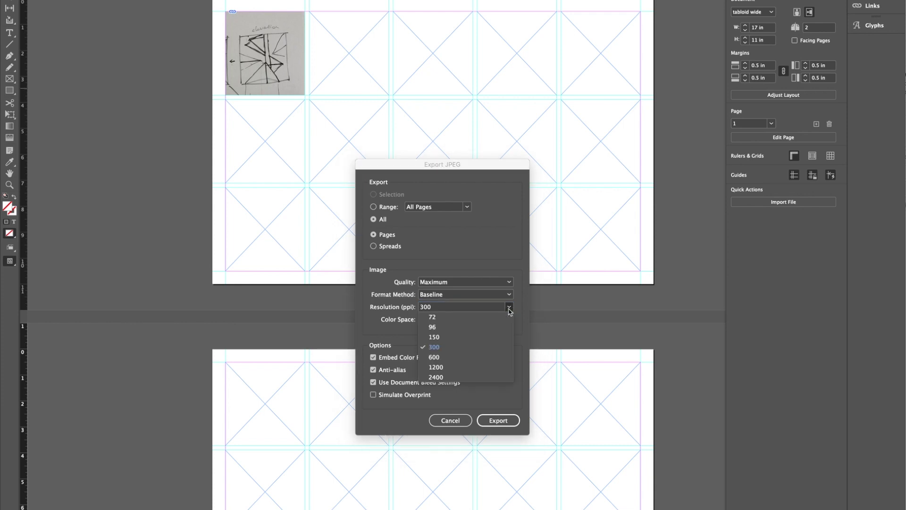
click(501, 339)
click(469, 319)
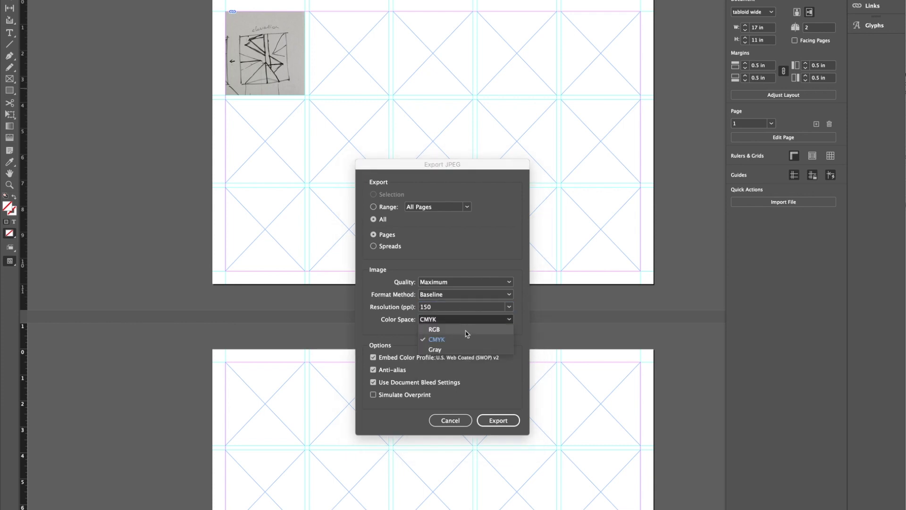
click(443, 329)
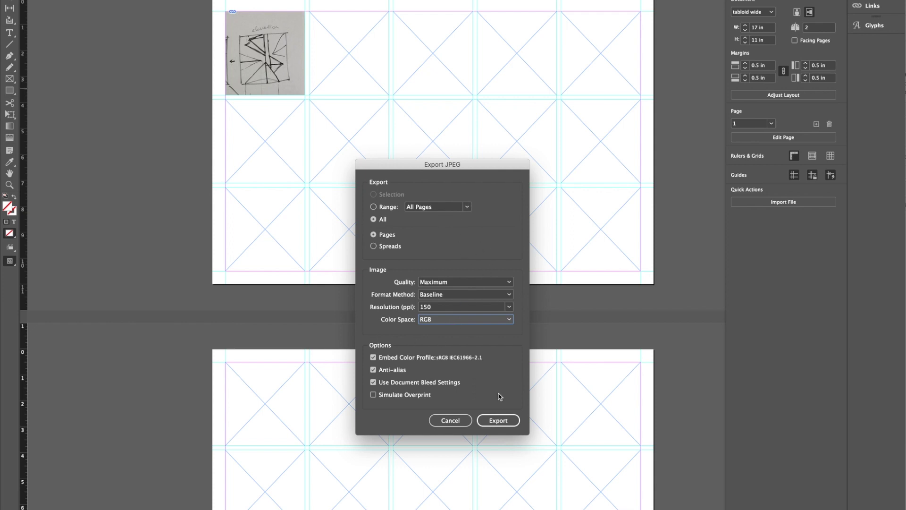
click(500, 420)
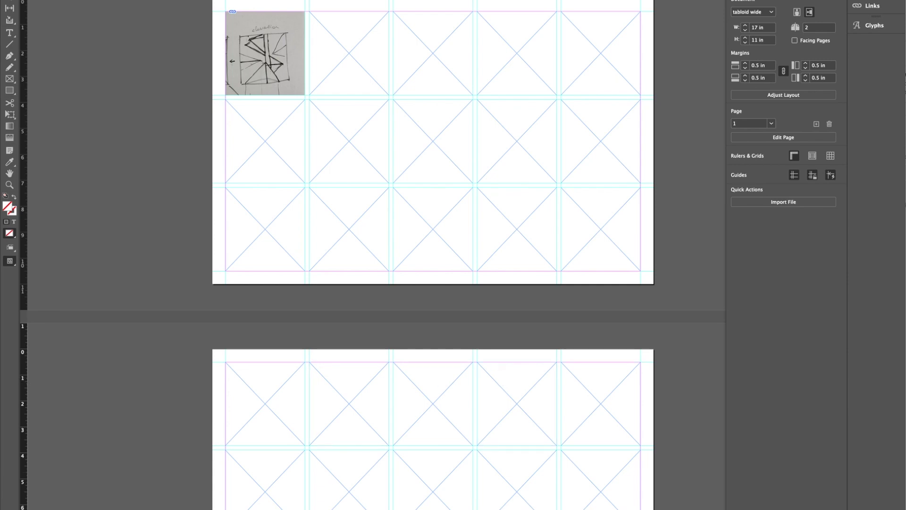
Step: Bring Finder forward and preview the exported Untitled-2.jpg and Untitled-22.jpg at 2550×1650
key(super+Tab)
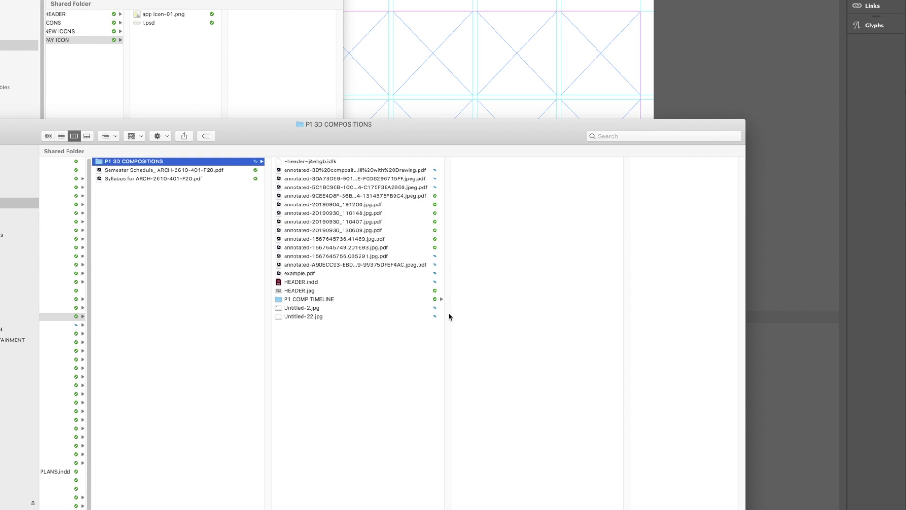
drag(349, 139, 314, 26)
click(273, 196)
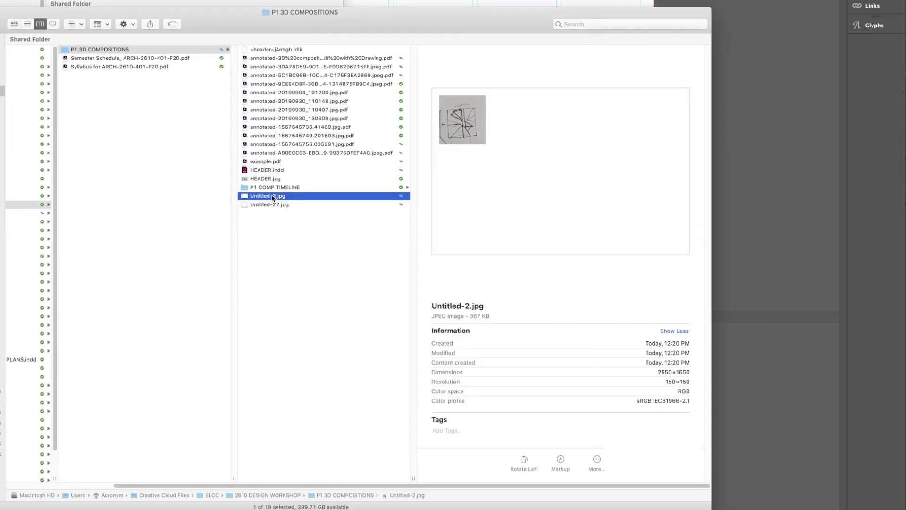
click(273, 206)
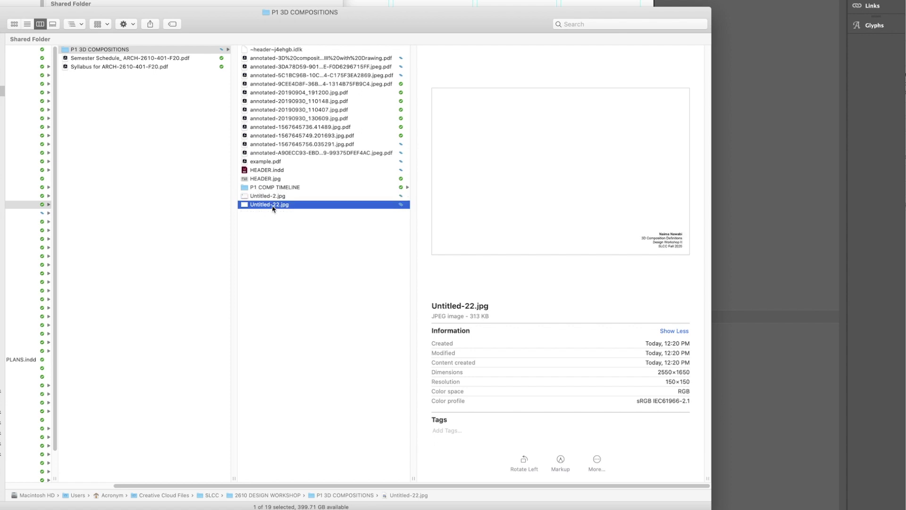
click(273, 198)
click(277, 206)
Step: Compare the two JPEGs again, then minimize the P1 3D COMPOSITIONS window
click(277, 197)
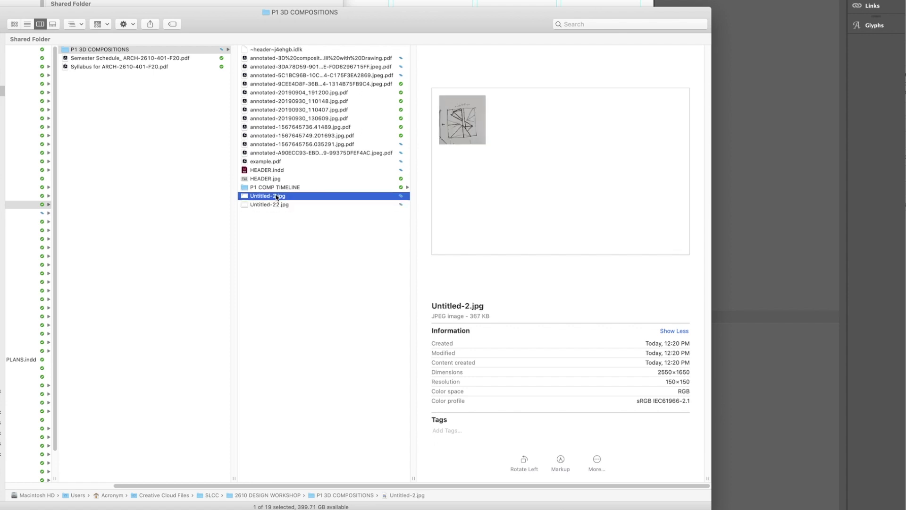
click(276, 205)
click(276, 188)
click(278, 197)
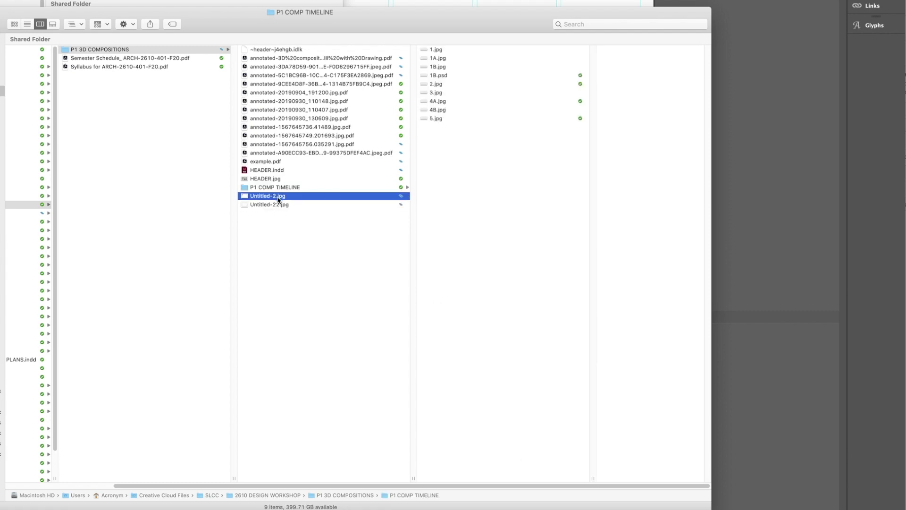
click(279, 206)
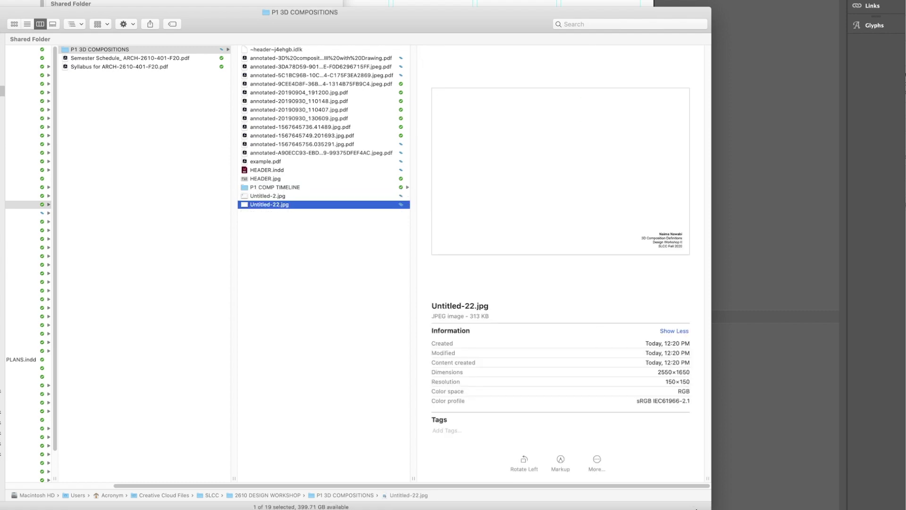
key(super+m)
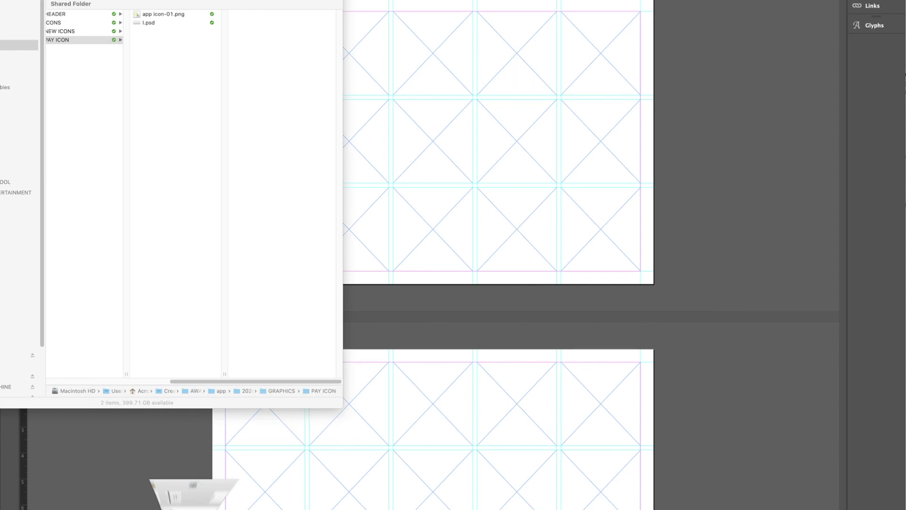
Step: Minimize the remaining Finder window and open an empty reply under the P1 3D Composition discussion
key(super+m)
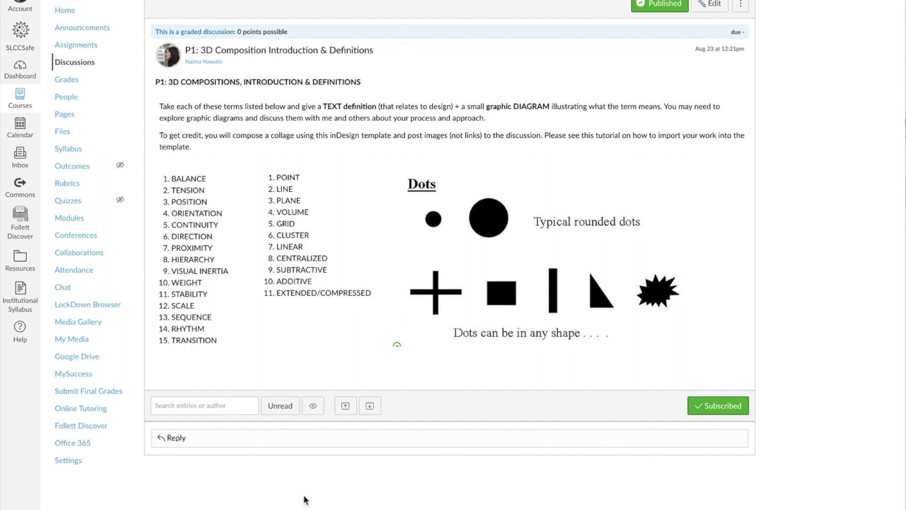
click(183, 438)
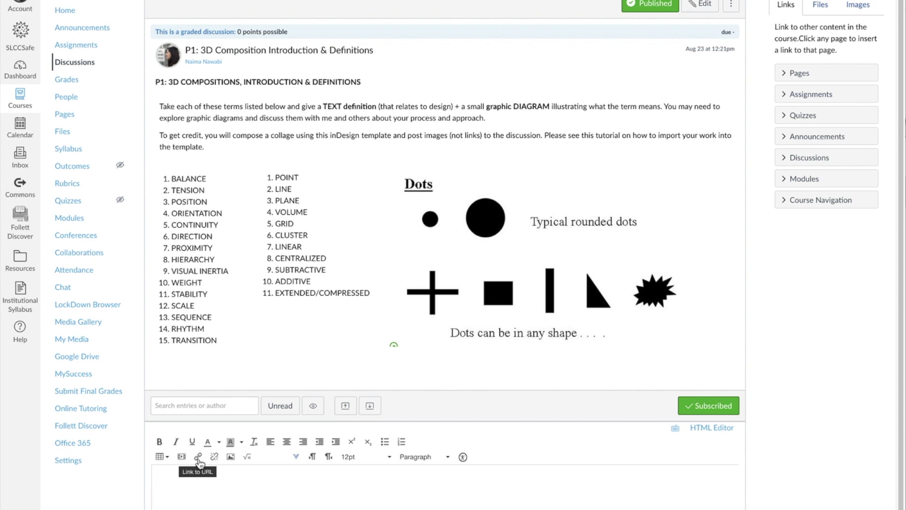
scroll(292, 504, down, 1)
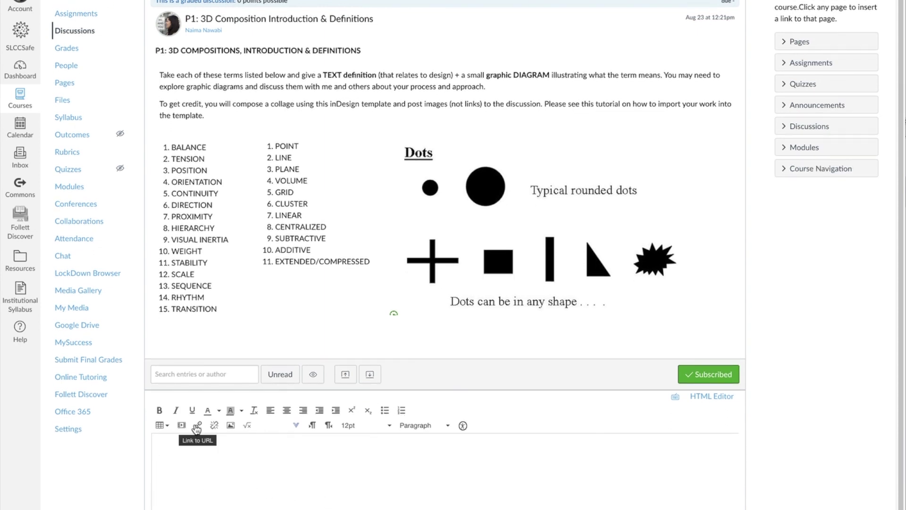
Step: Open the image embed dialog and switch between Course files and My files in the Canvas tab
click(231, 427)
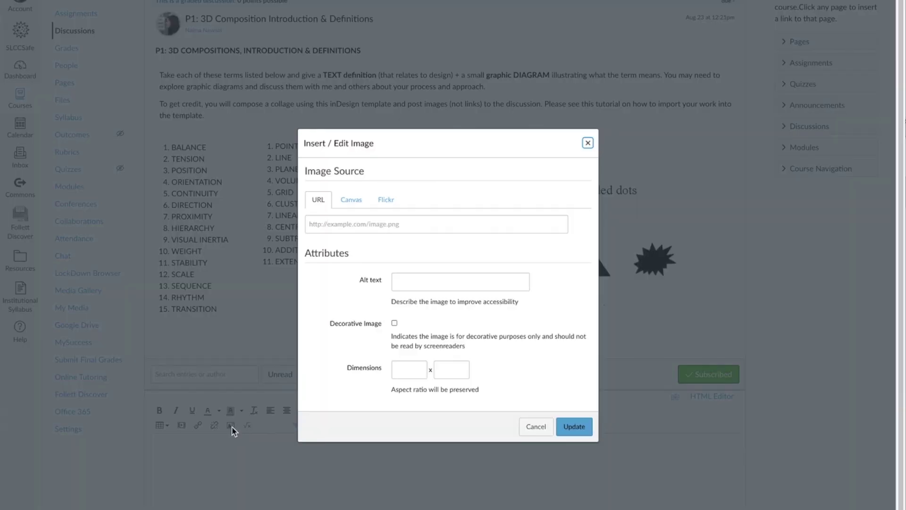
click(350, 205)
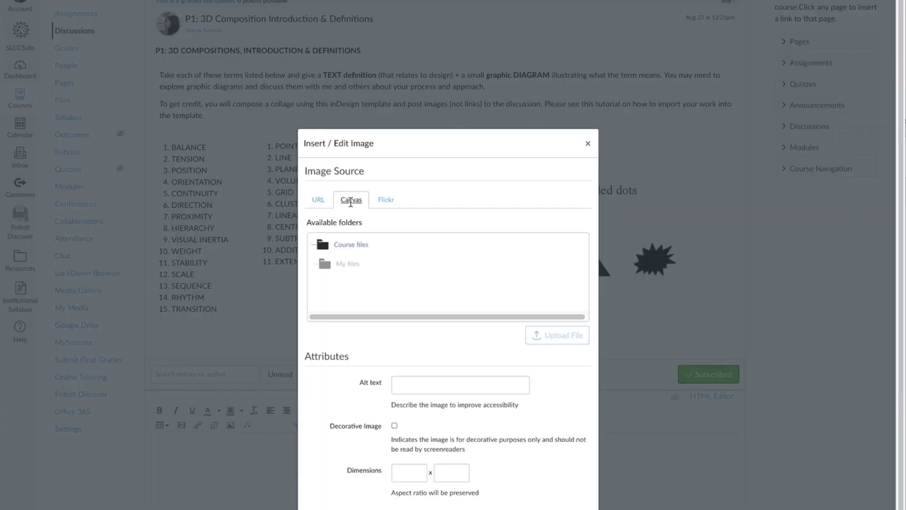
click(354, 245)
click(351, 263)
click(354, 248)
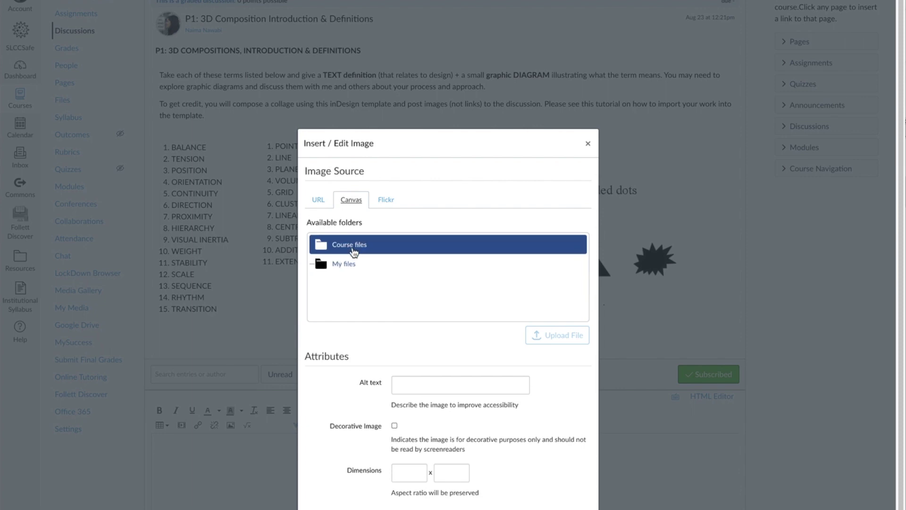
click(352, 265)
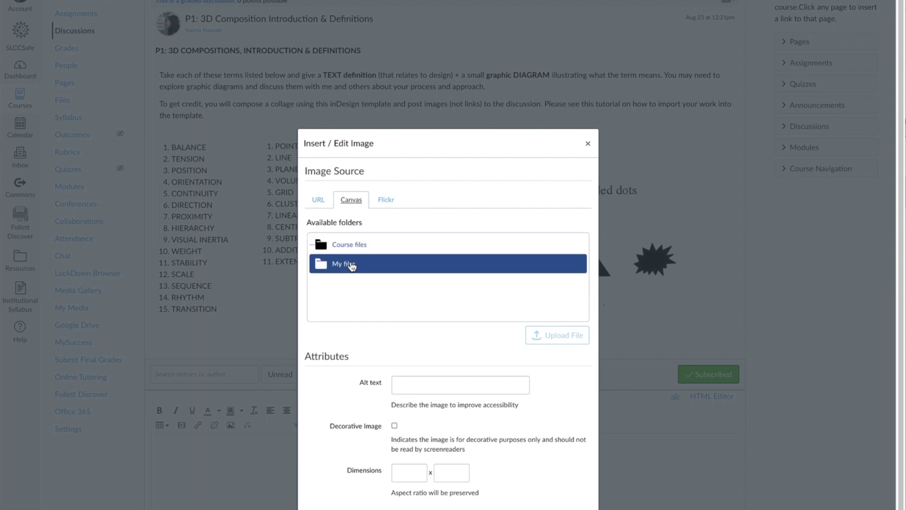
click(354, 245)
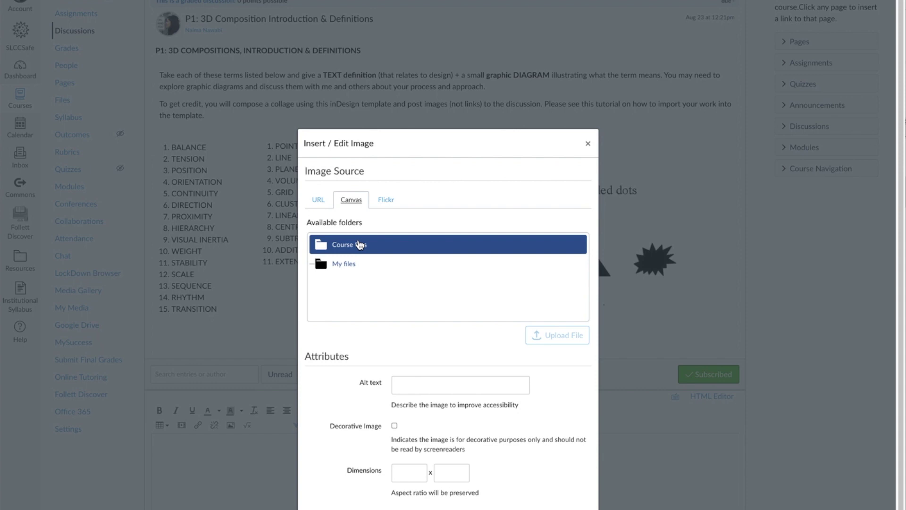
Step: Expand and collapse the folders, then start an upload showing the file picker's recent locations
click(361, 247)
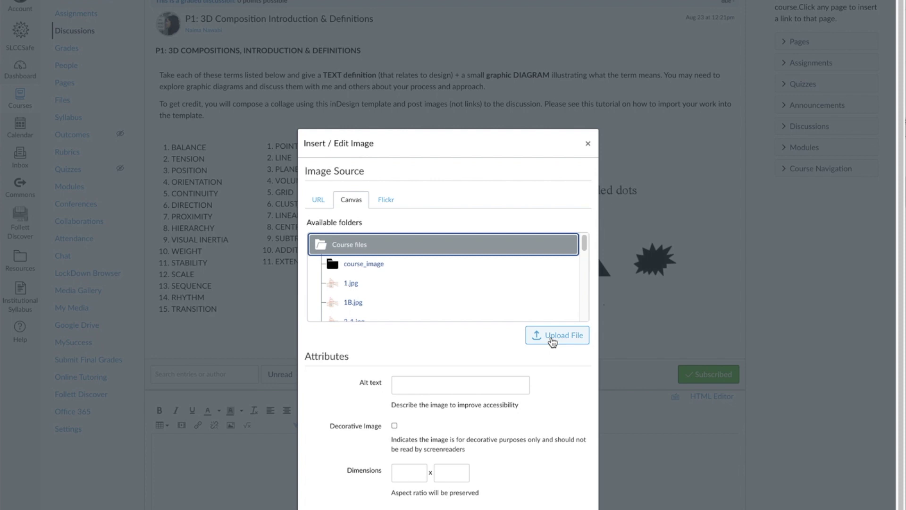
click(344, 247)
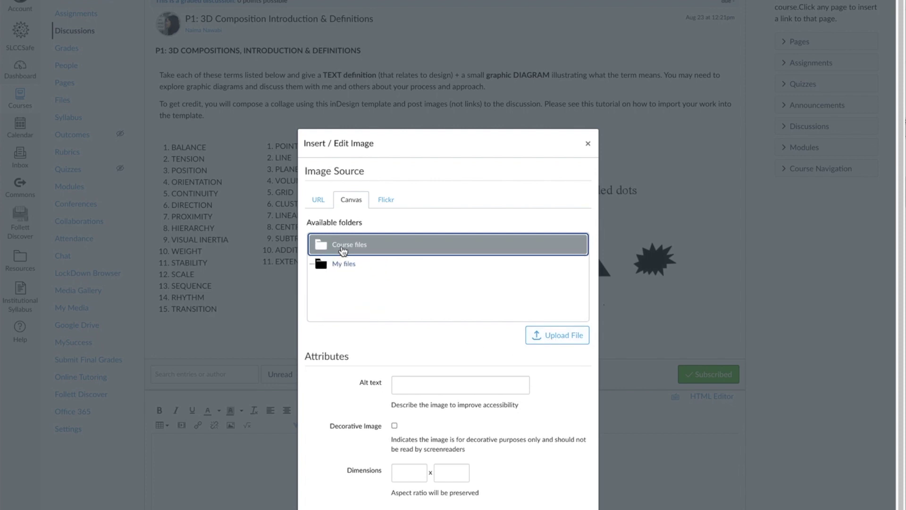
click(350, 266)
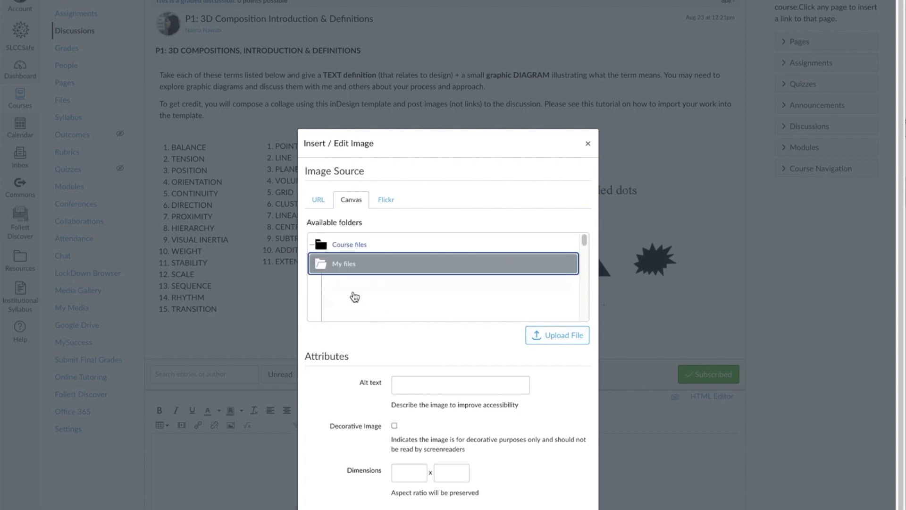
click(318, 200)
click(343, 200)
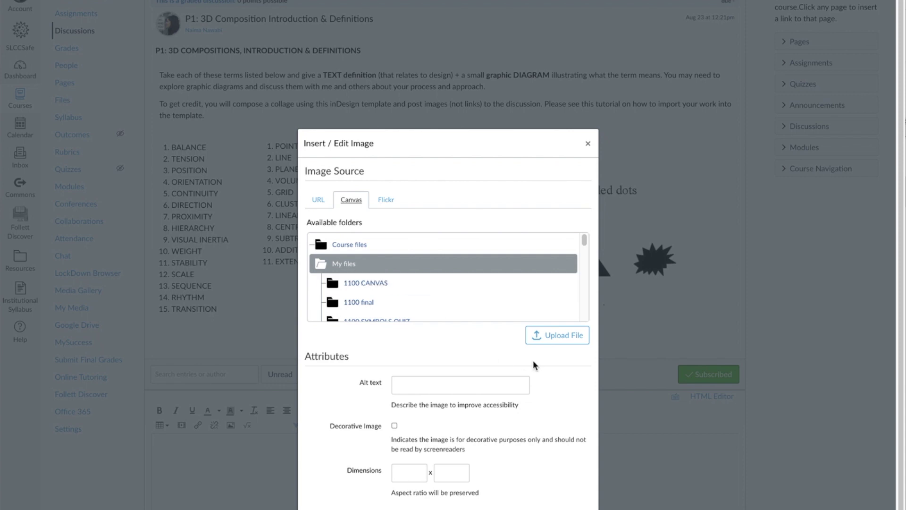
click(543, 337)
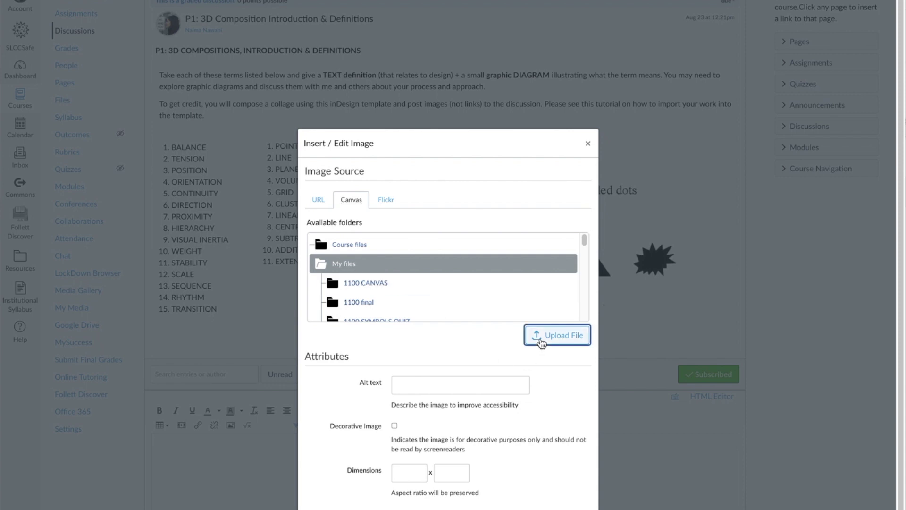
click(453, 2)
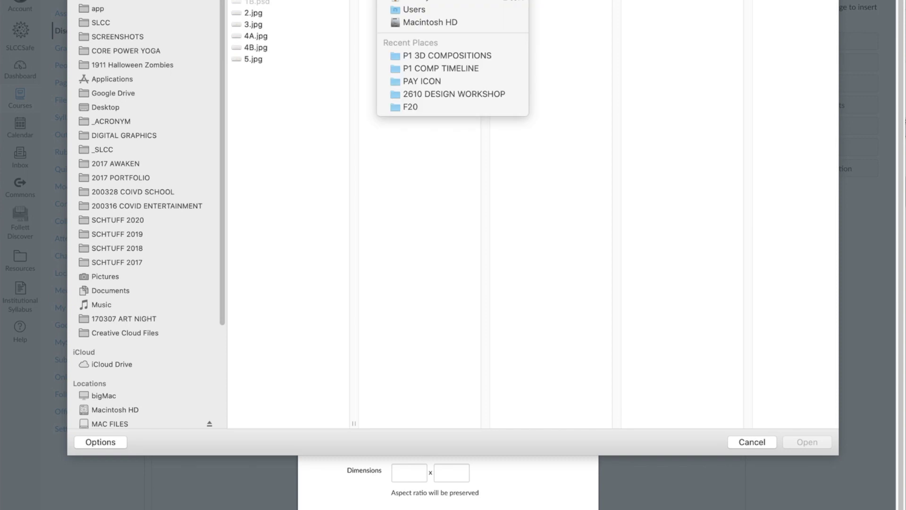
Step: Upload Untitled-2.jpg from P1 3D COMPOSITIONS into Course files, selected at 2550 × 1650
click(463, 56)
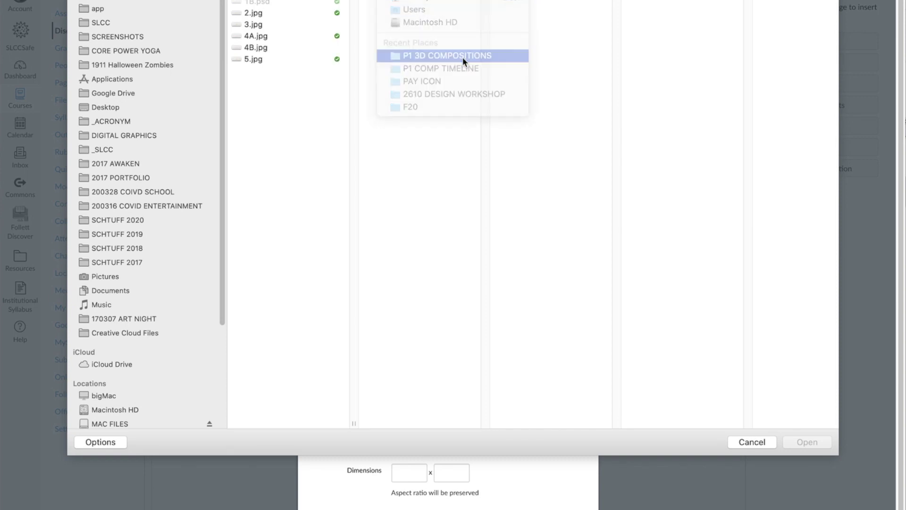
click(543, 165)
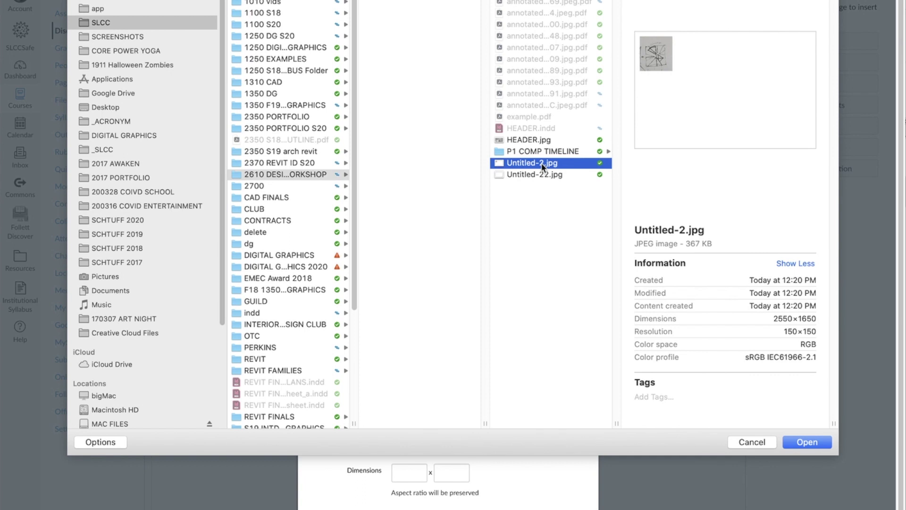
click(807, 442)
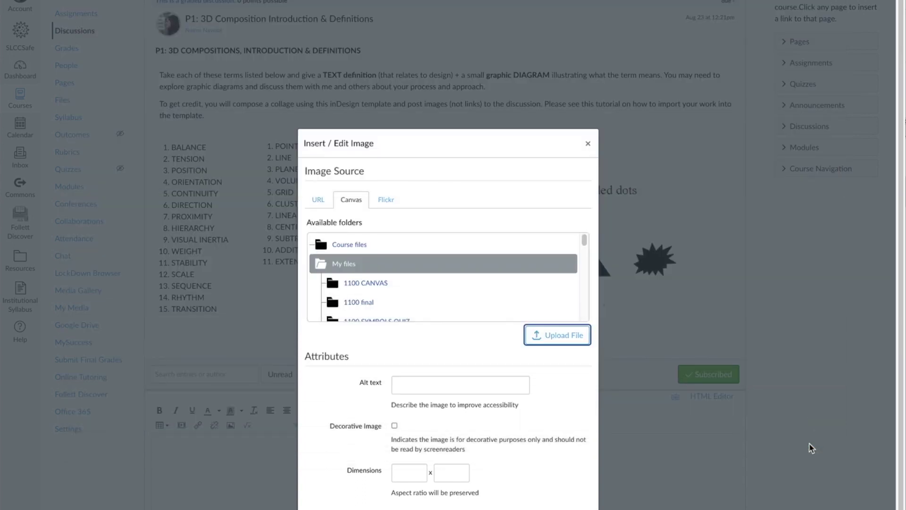
click(354, 245)
click(558, 338)
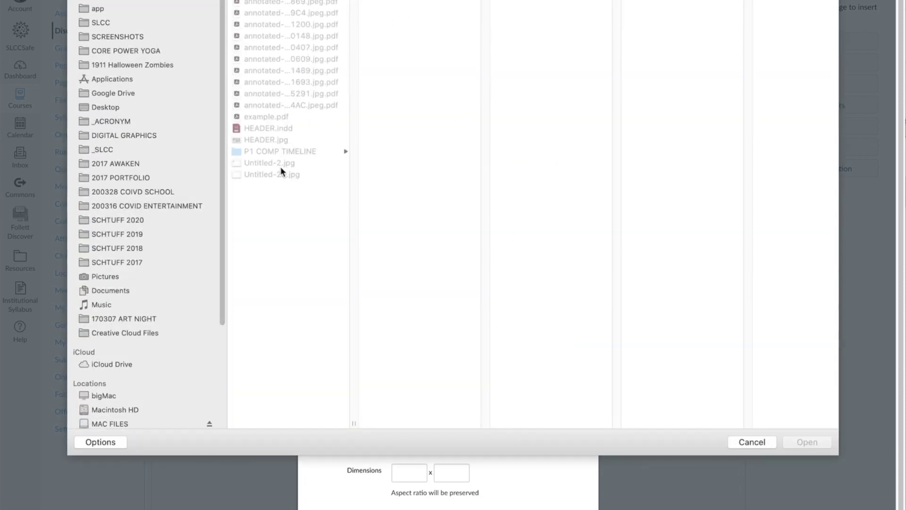
click(280, 163)
click(823, 443)
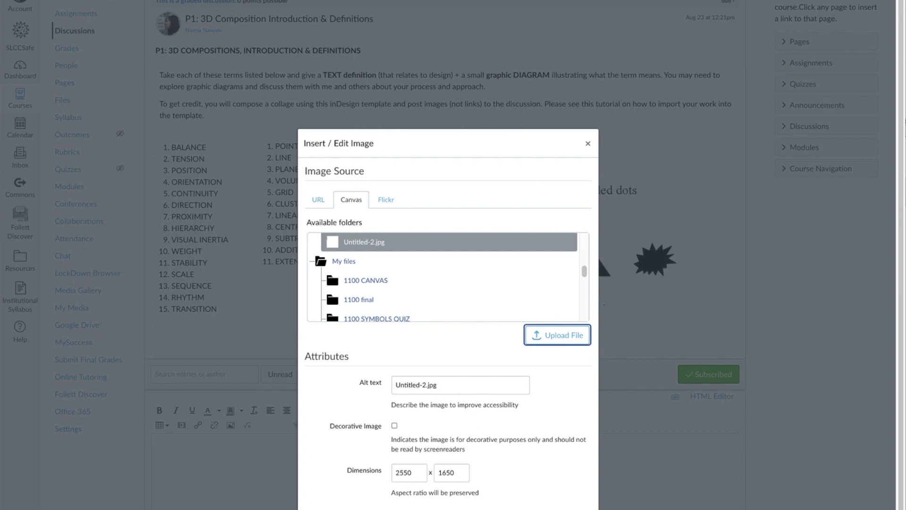
Step: Set the alt text to the student's name plus 'board 1', insert the image, then remove it
triple_click(456, 385)
text(Naima board 1)
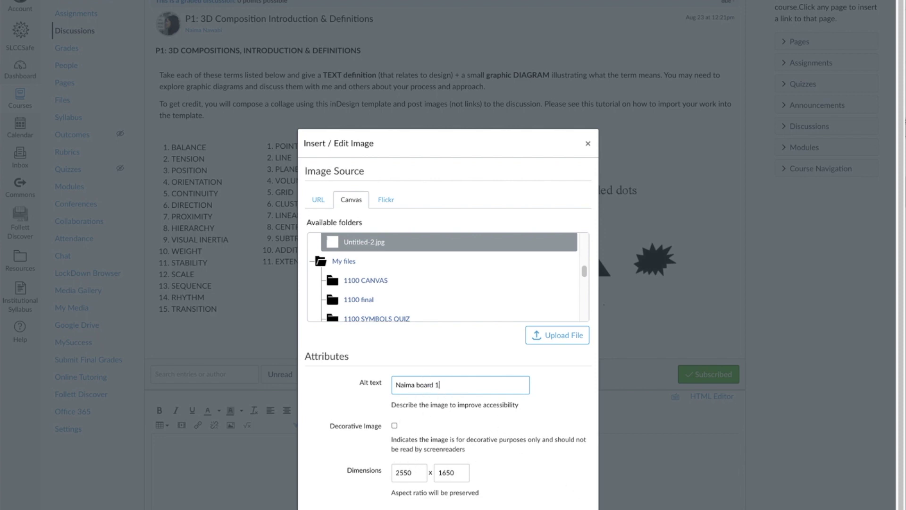
click(580, 505)
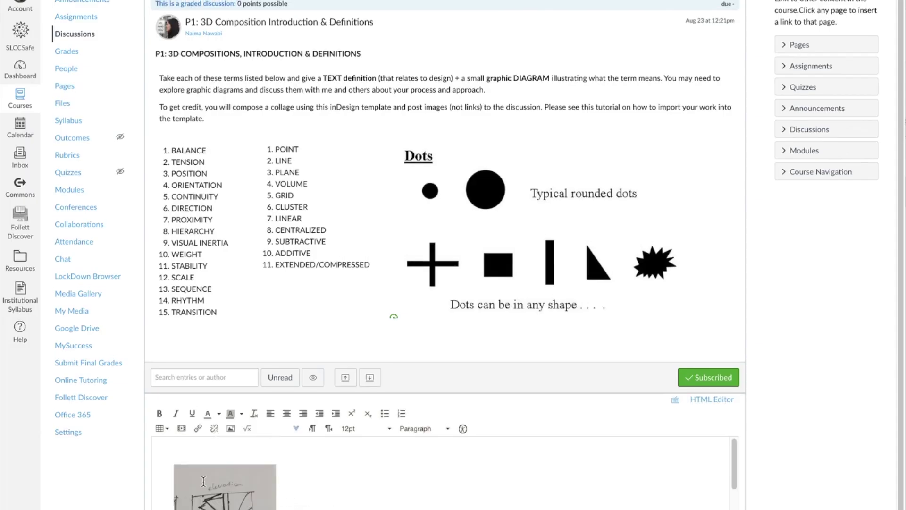
key(BackSpace)
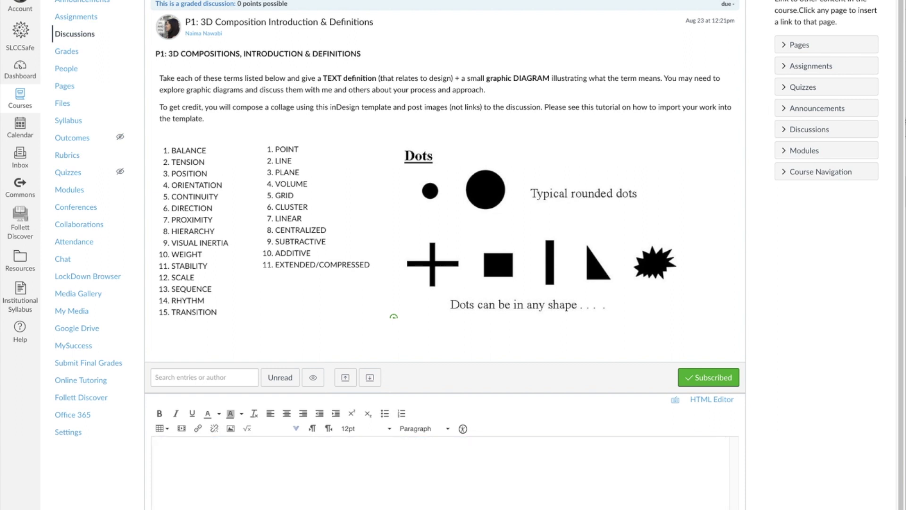
scroll(231, 431, down, 1)
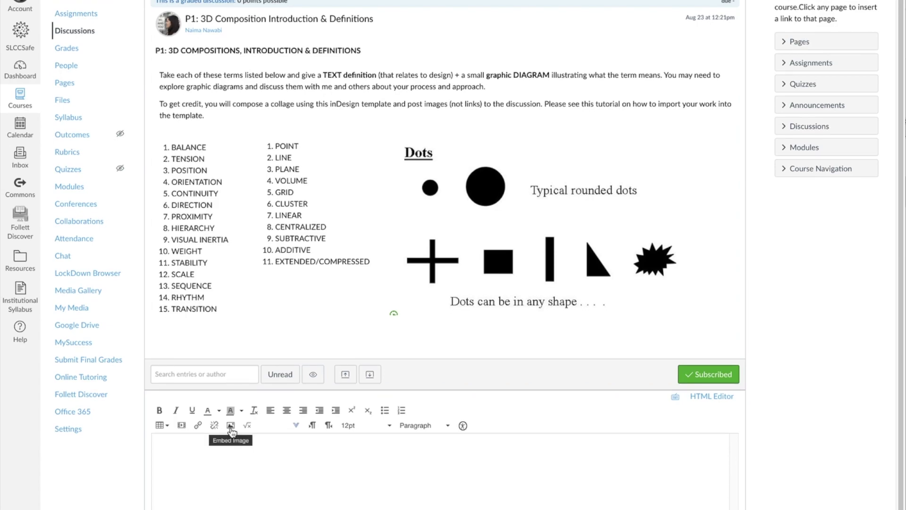
Step: Reopen the image embed dialog and upload Untitled-22.jpg into Course files
click(231, 427)
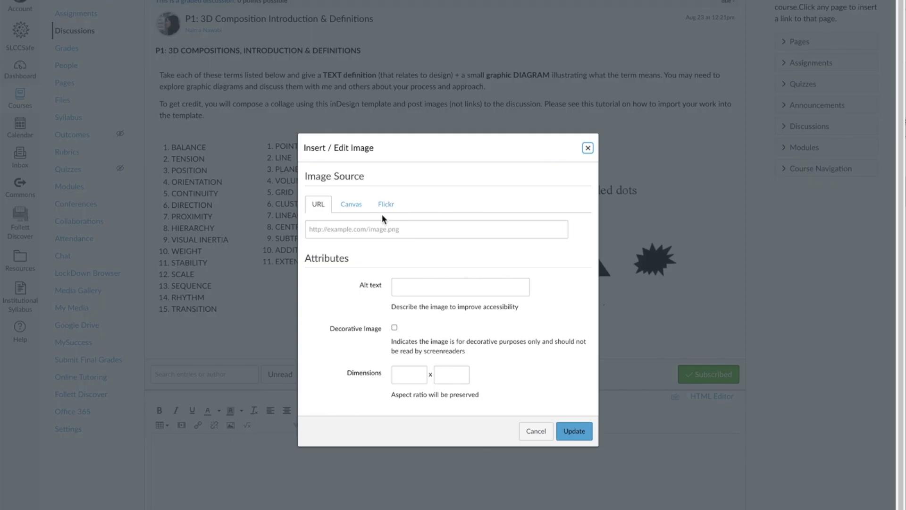
click(361, 207)
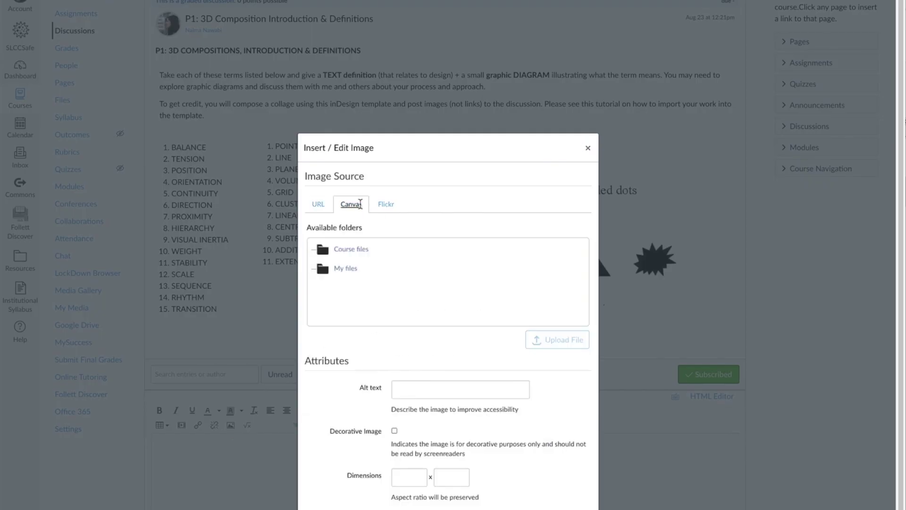
click(358, 249)
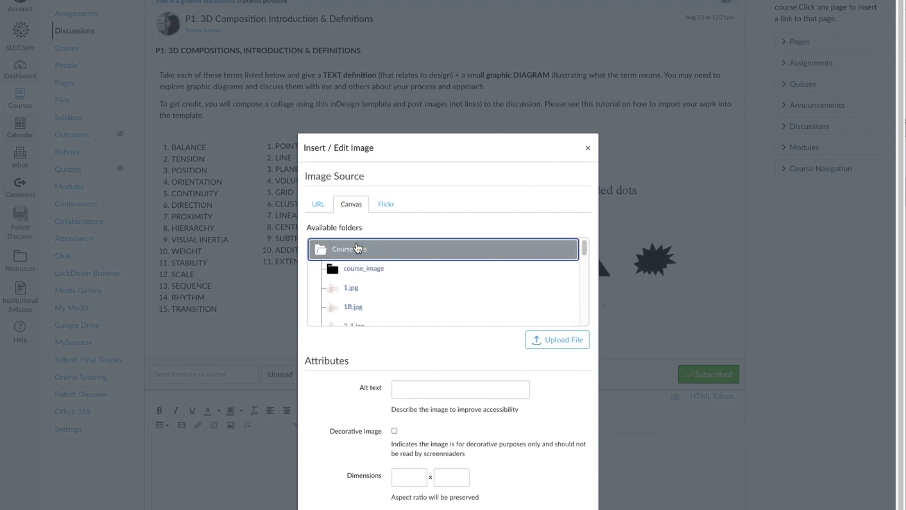
click(546, 339)
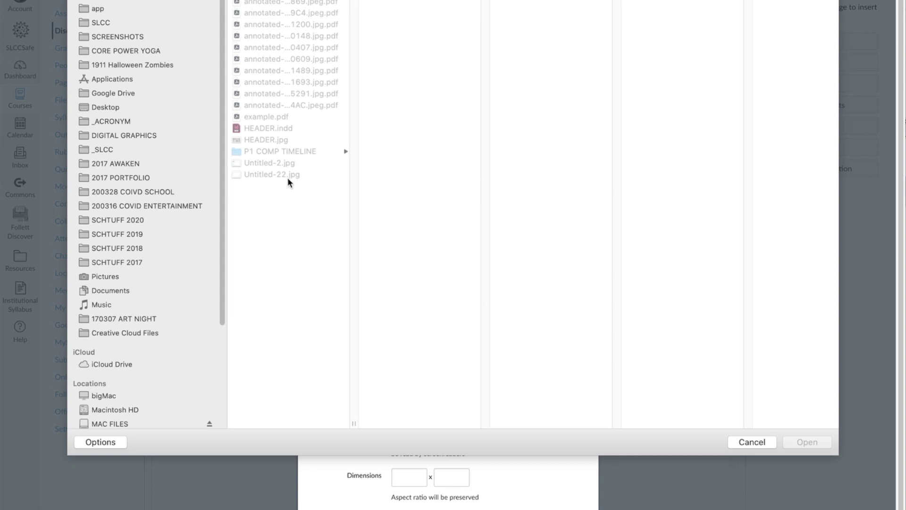
click(285, 175)
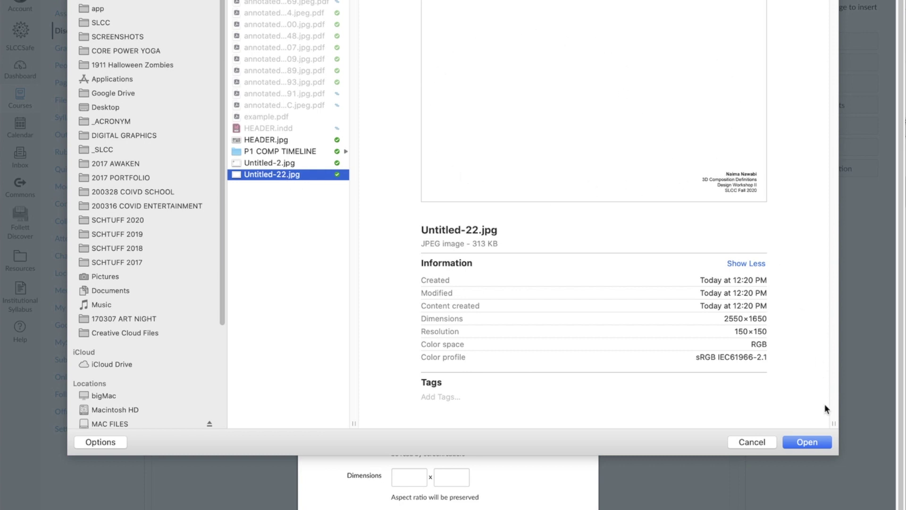
click(807, 441)
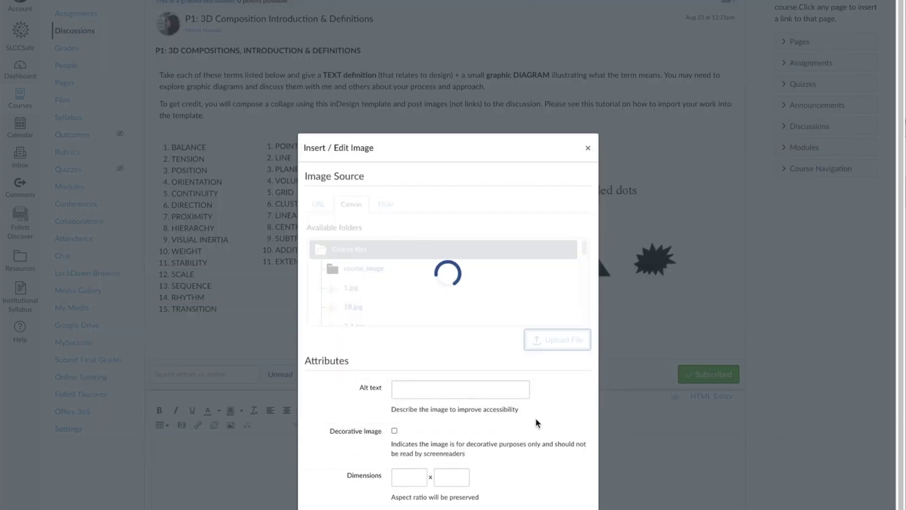
Step: Replace the alt text with the student's name followed by 'board 2'
triple_click(456, 394)
text(N)
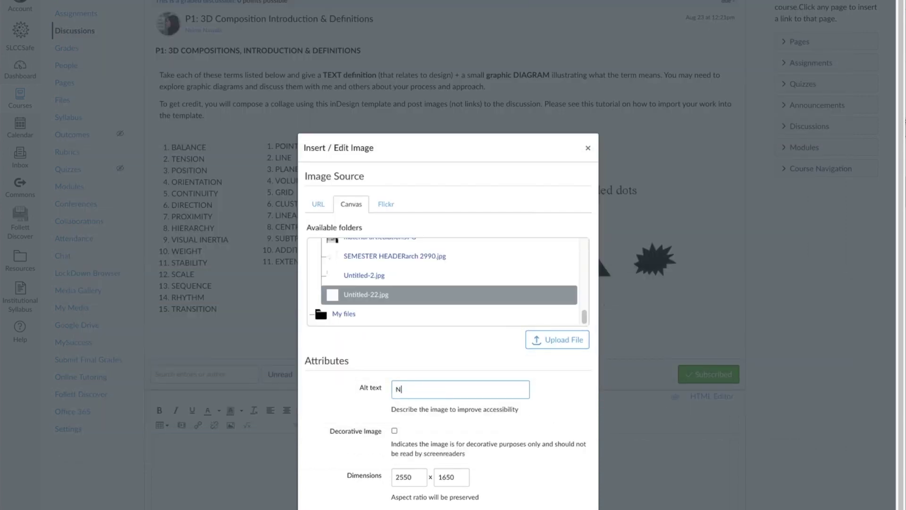
text(aima board 2)
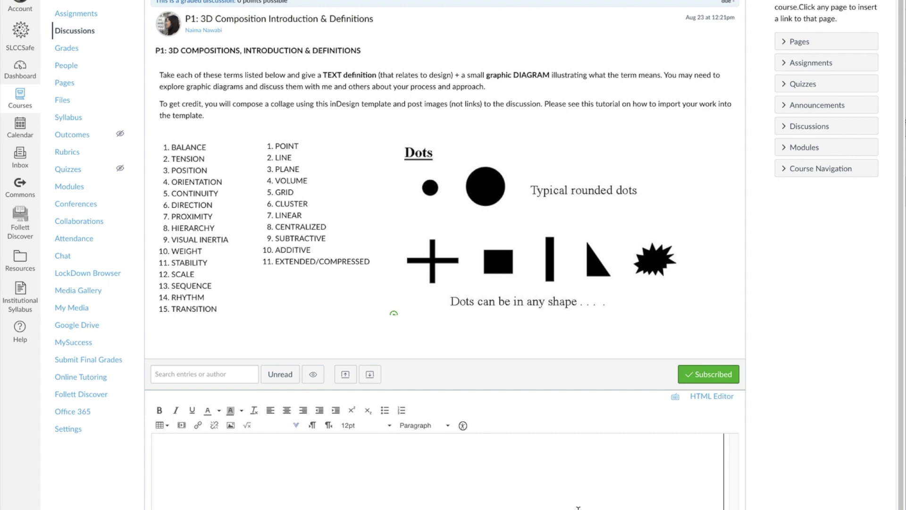
Step: Review the posted reply's board images and open a new empty reply editor beneath them
scroll(576, 504, up, 5)
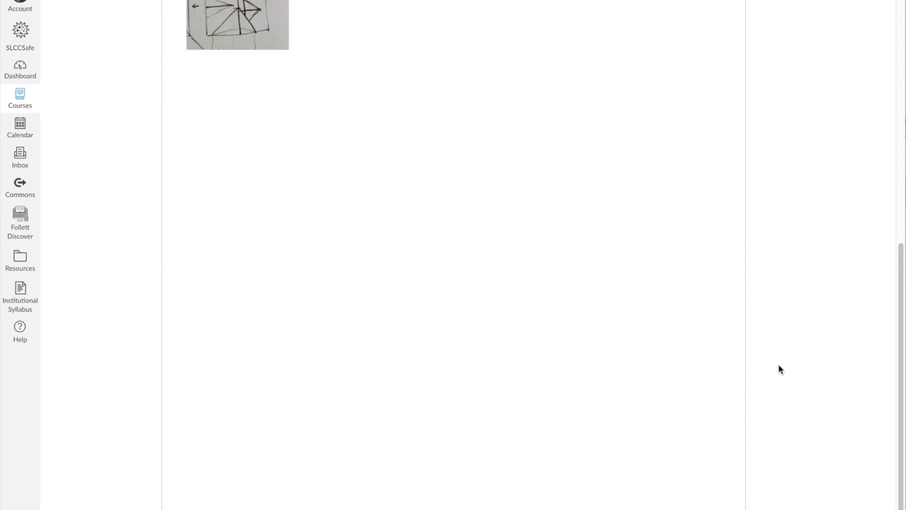
scroll(388, 184, up, 1)
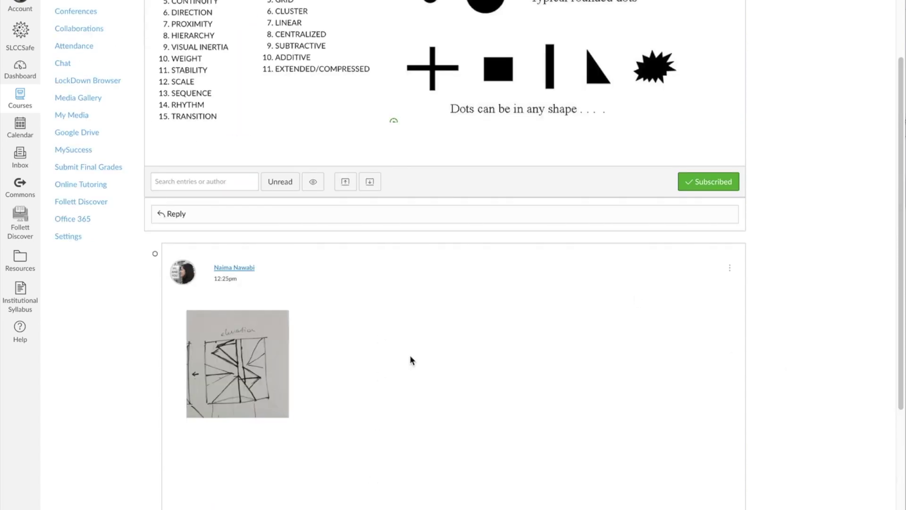
scroll(410, 357, up, 5)
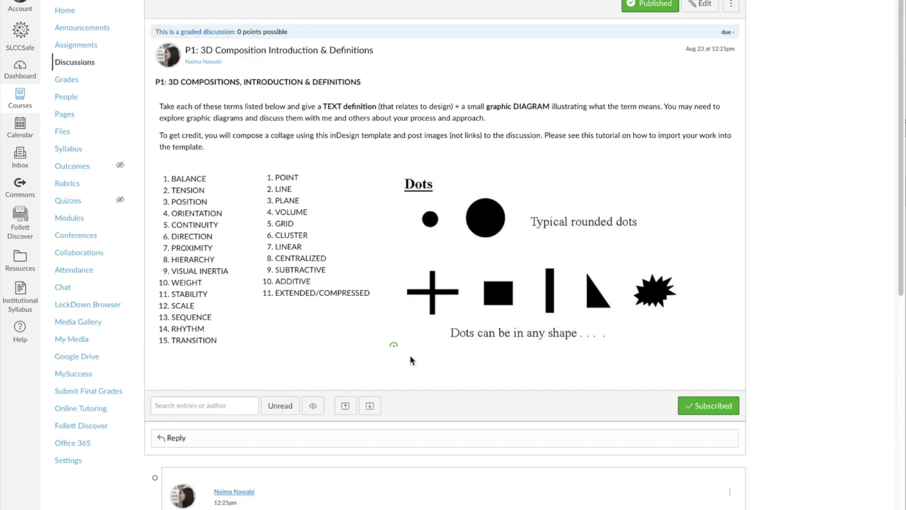
scroll(394, 477, down, 5)
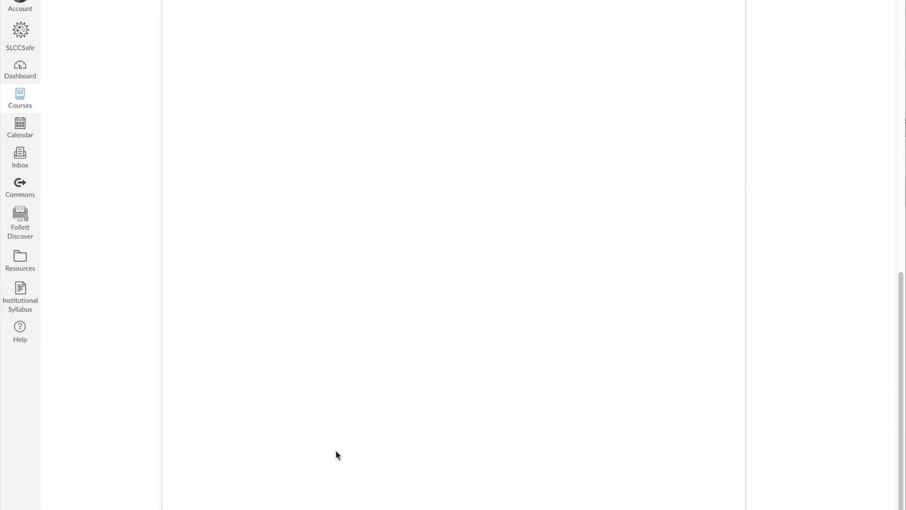
scroll(464, 410, up, 5)
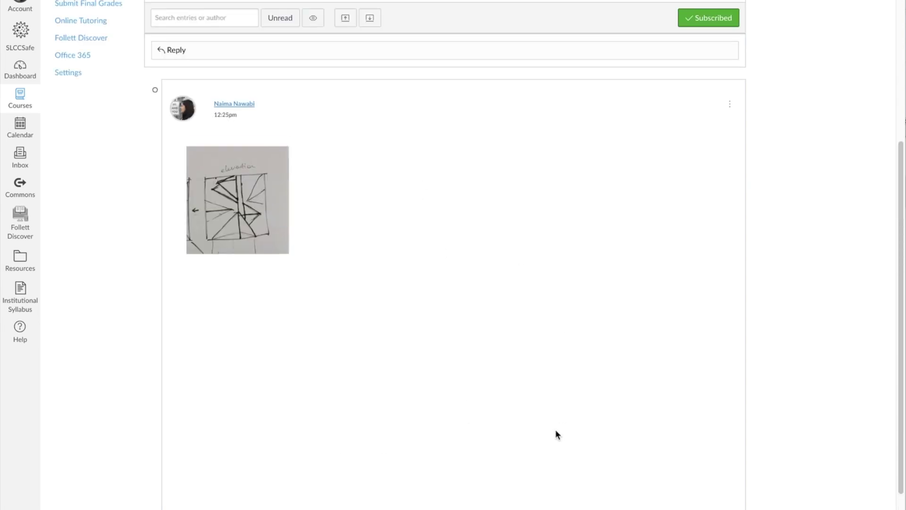
scroll(555, 429, down, 5)
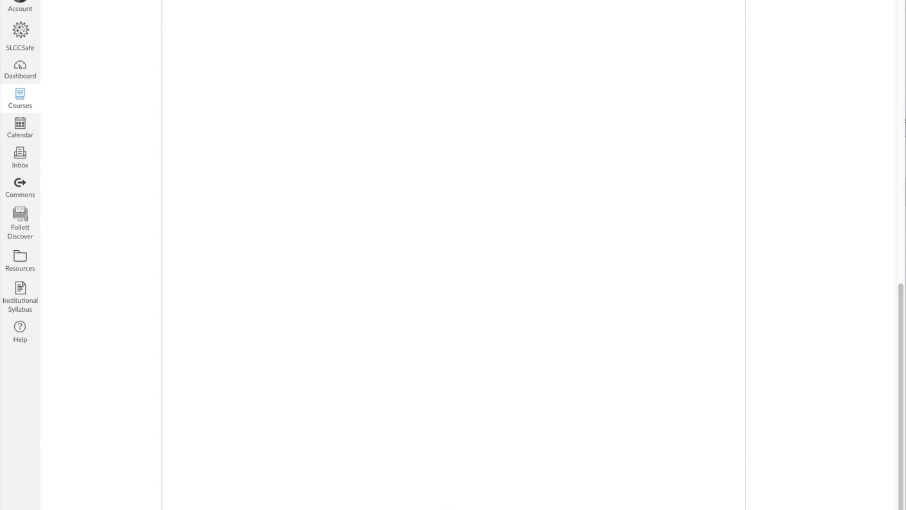
click(240, 509)
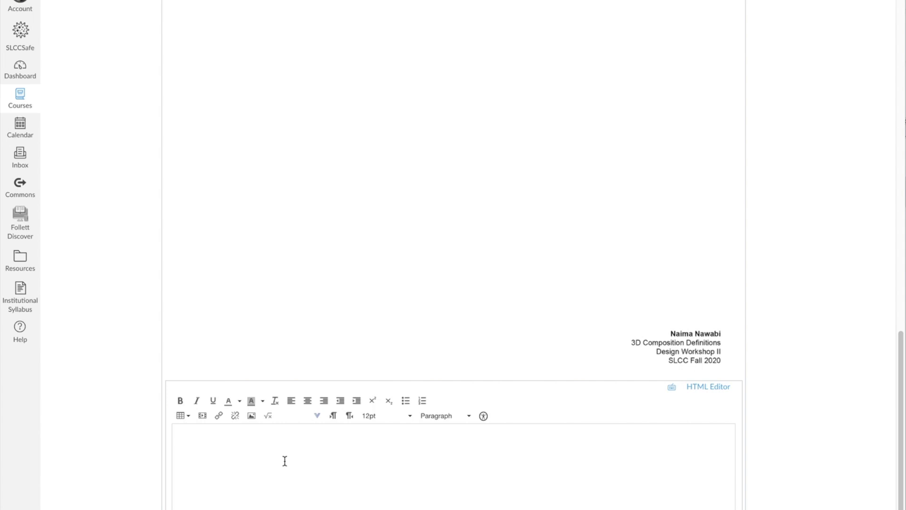
scroll(453, 301, up, 20)
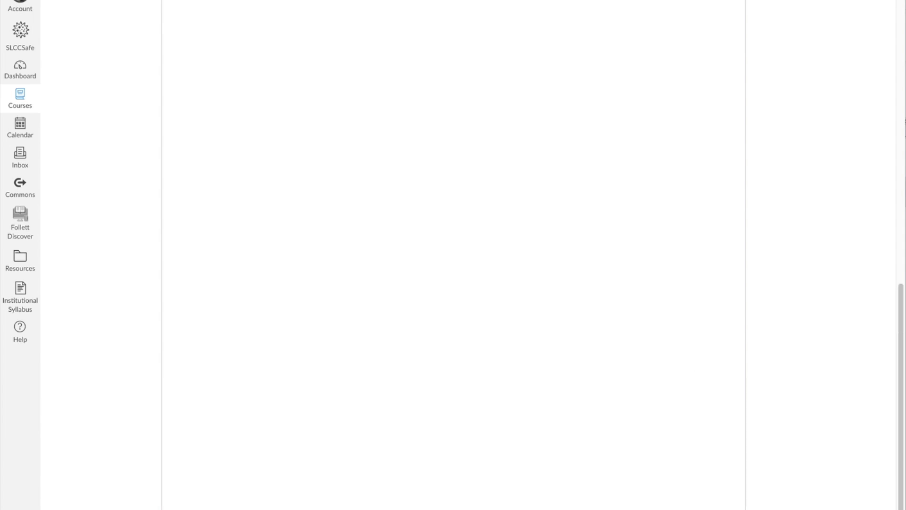